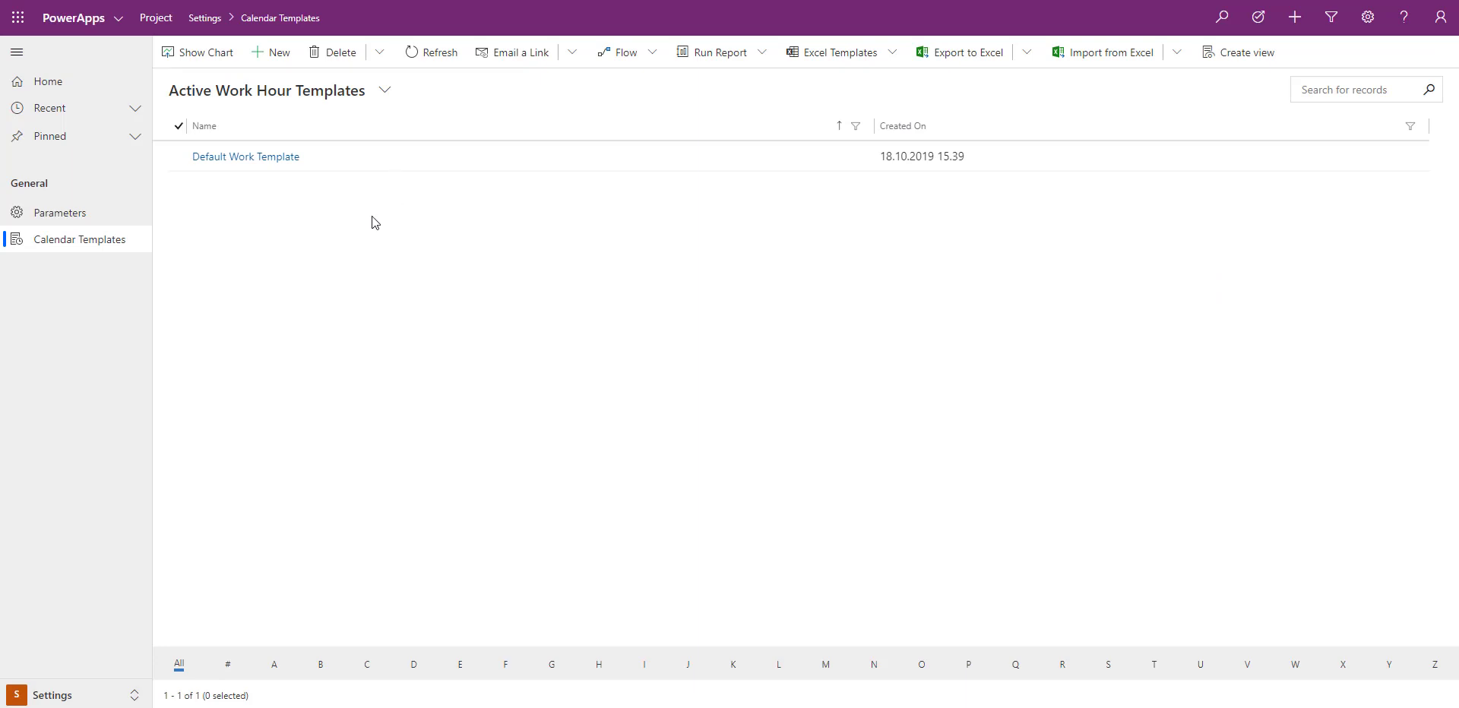
# Open the Default Work Template record to view its working-time description
pyautogui.click(258, 159)
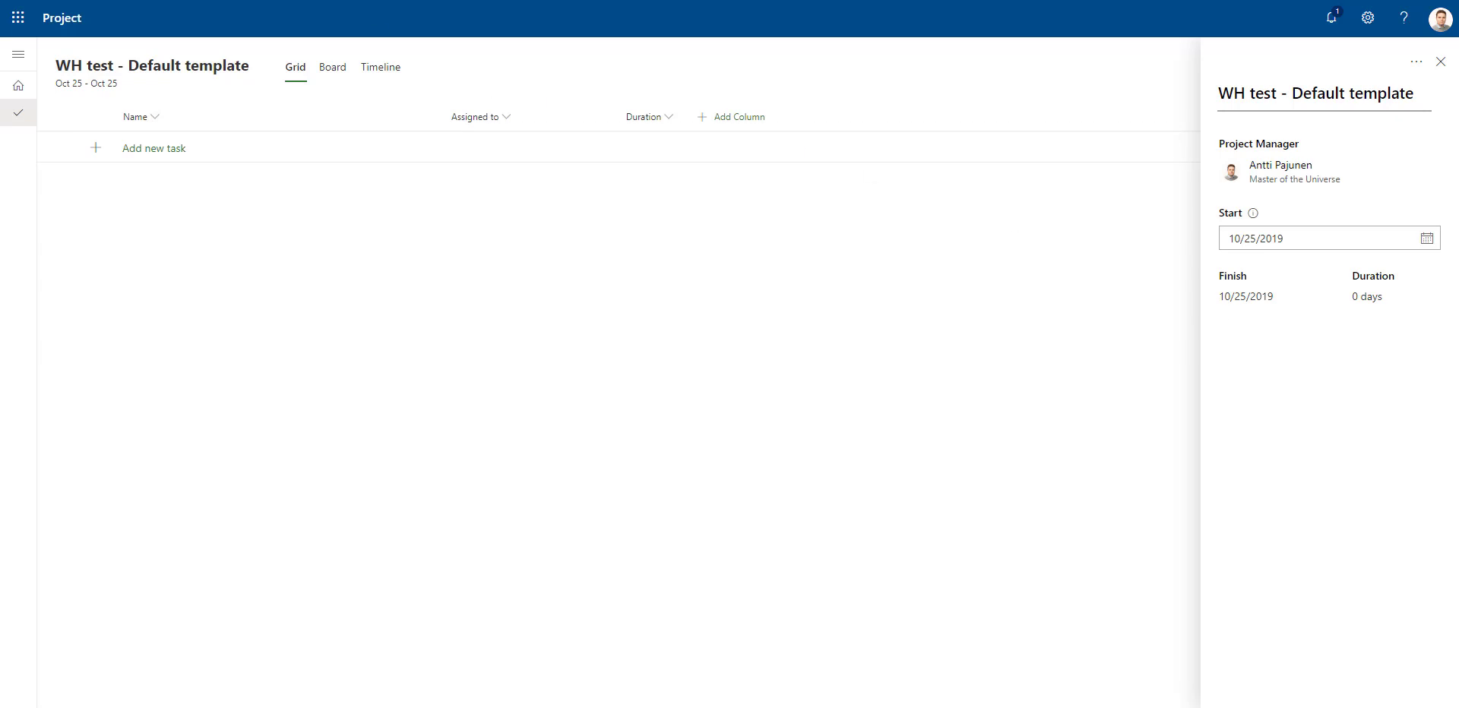
# Close the project details of WH test - Default template and add a task named T1
pyautogui.click(1440, 62)
pyautogui.click(152, 149)
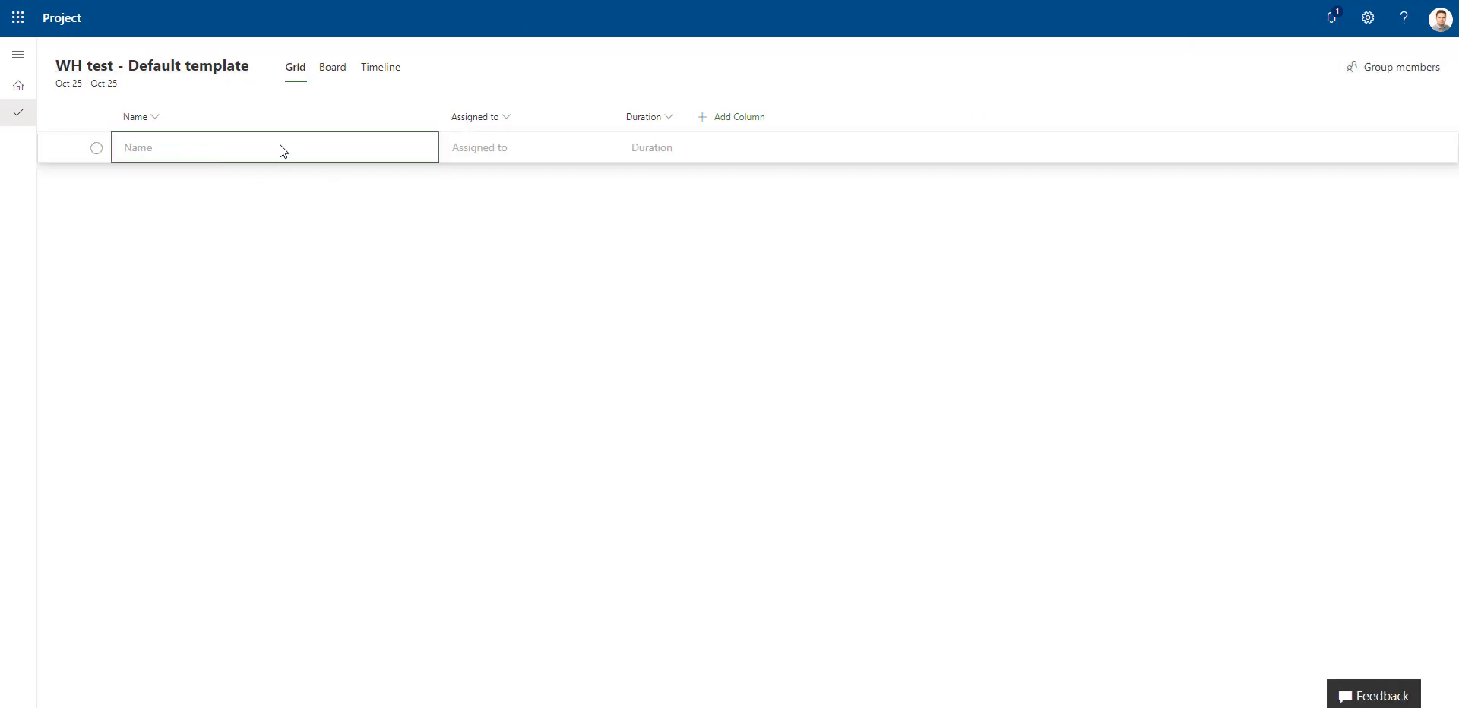
pyautogui.write('T1')
pyautogui.press('Return')
# Set task T1's start date to 10/25/2019 and its duration to 5 hours, and close its details
pyautogui.click(335, 149)
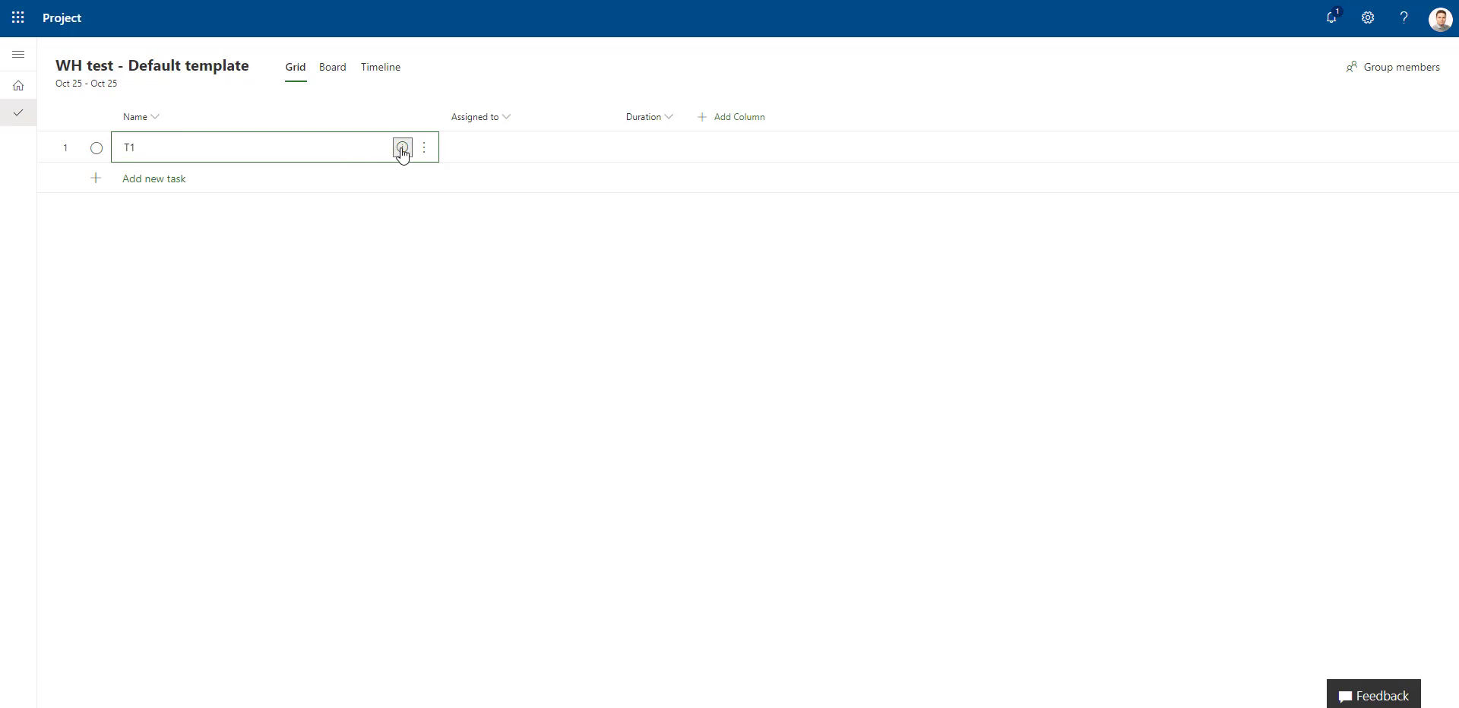
pyautogui.click(402, 147)
pyautogui.click(1188, 217)
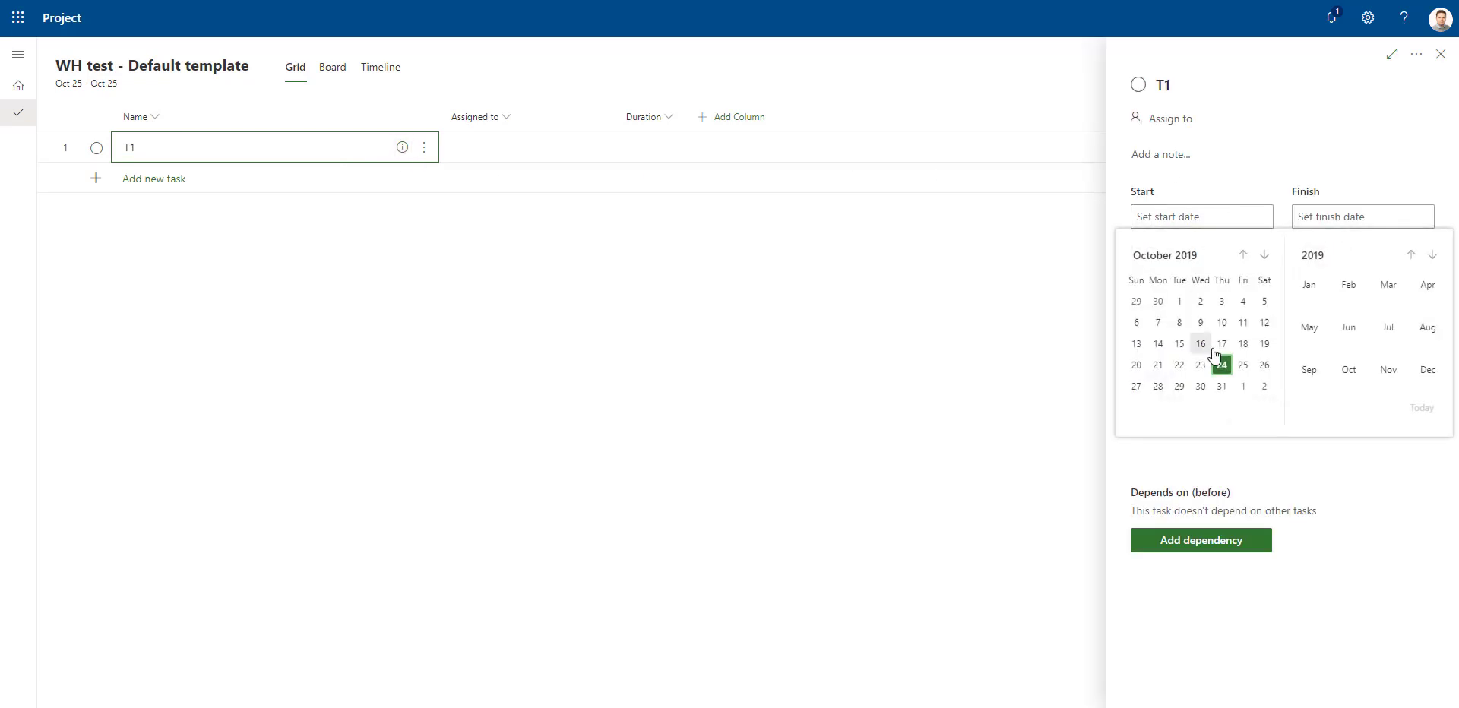
pyautogui.click(1242, 369)
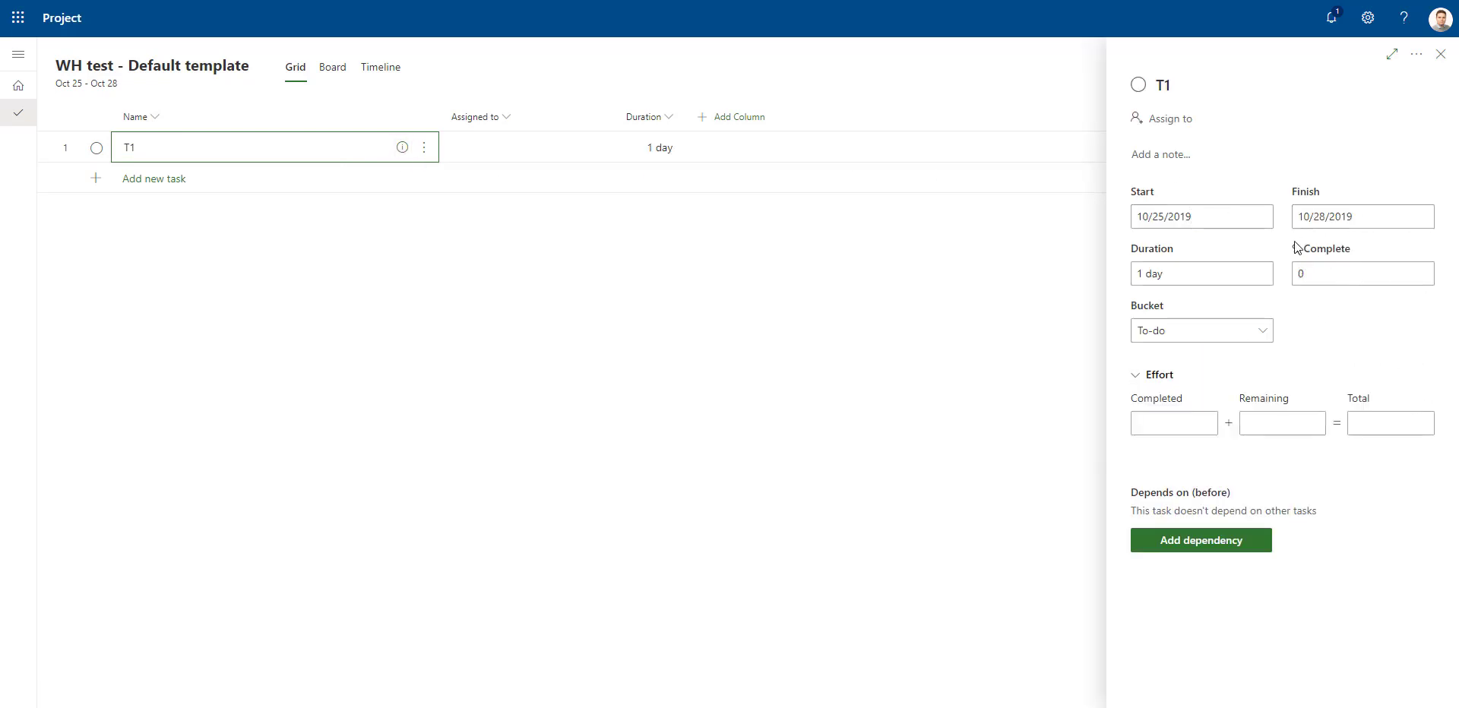
pyautogui.click(1193, 273)
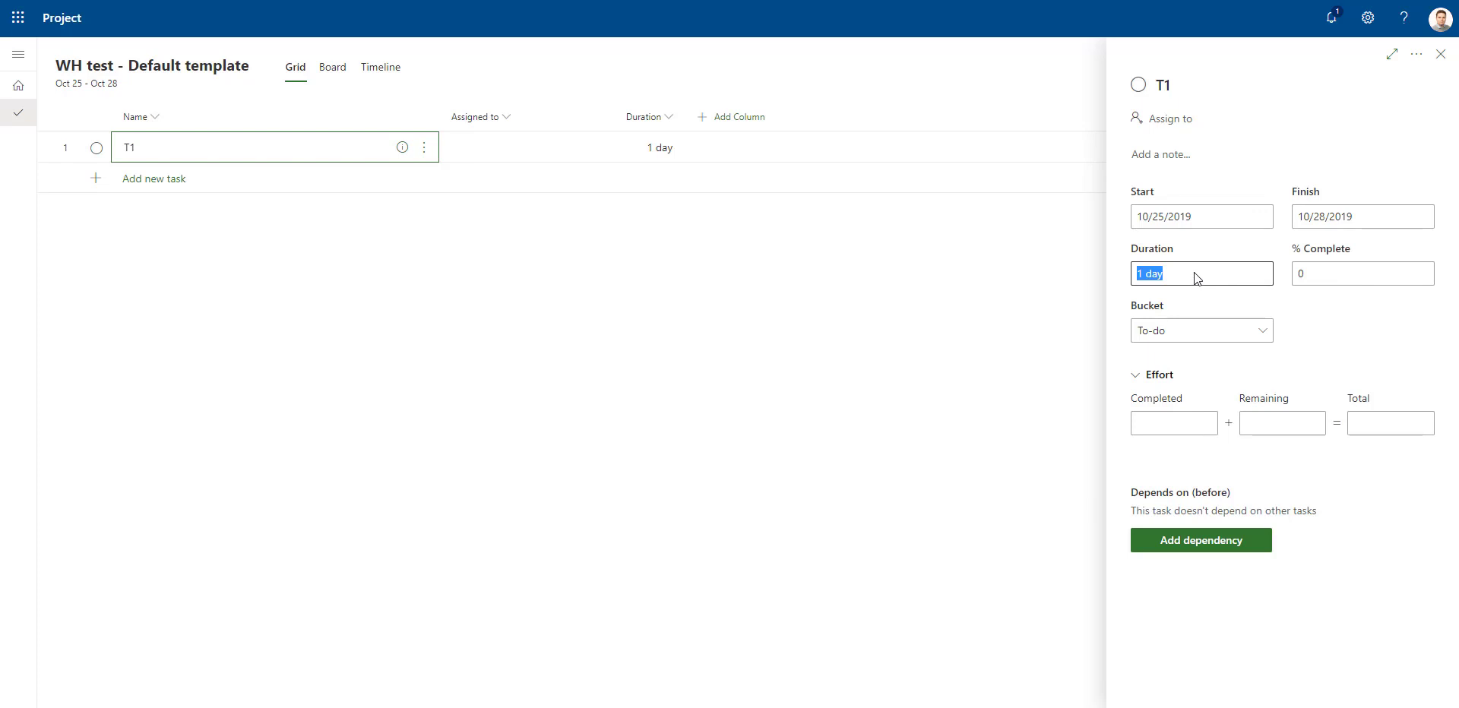
pyautogui.write('5h')
pyautogui.click(1326, 320)
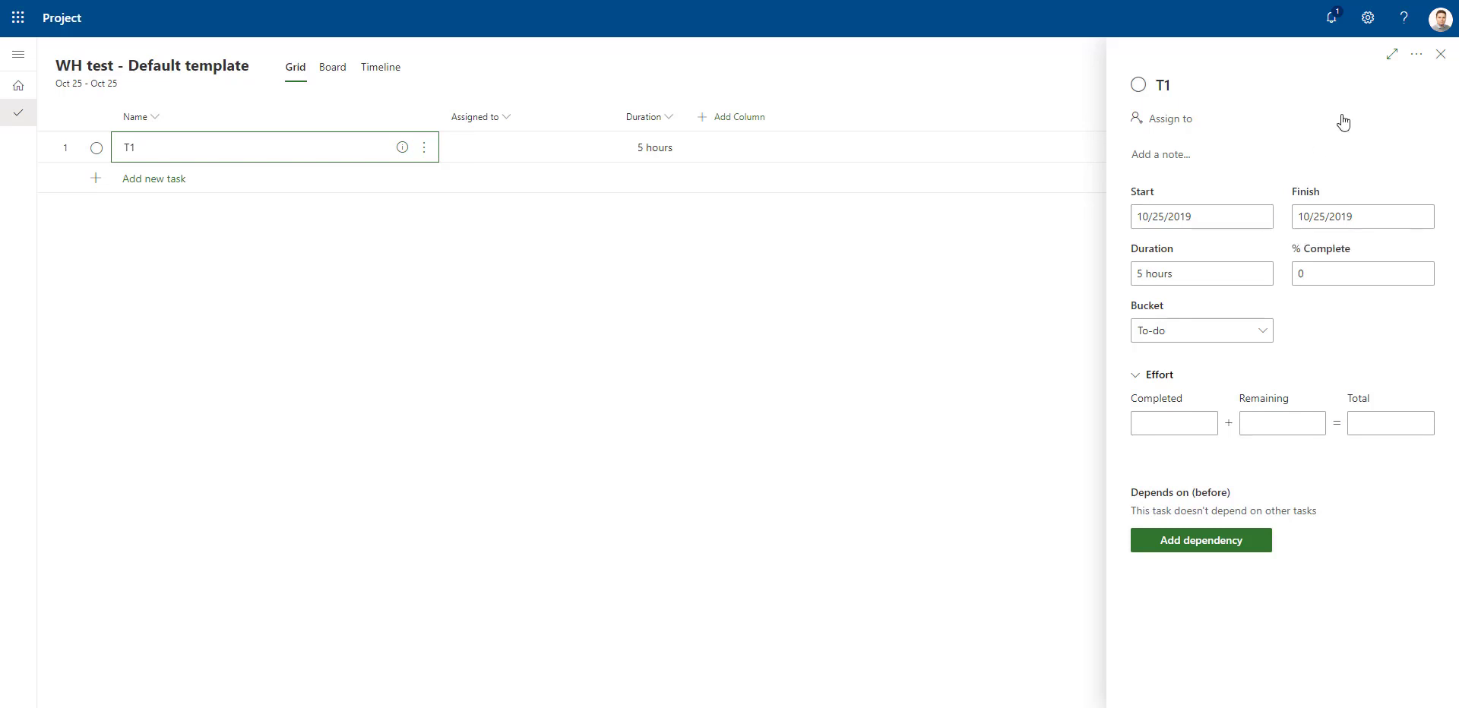
pyautogui.click(1440, 54)
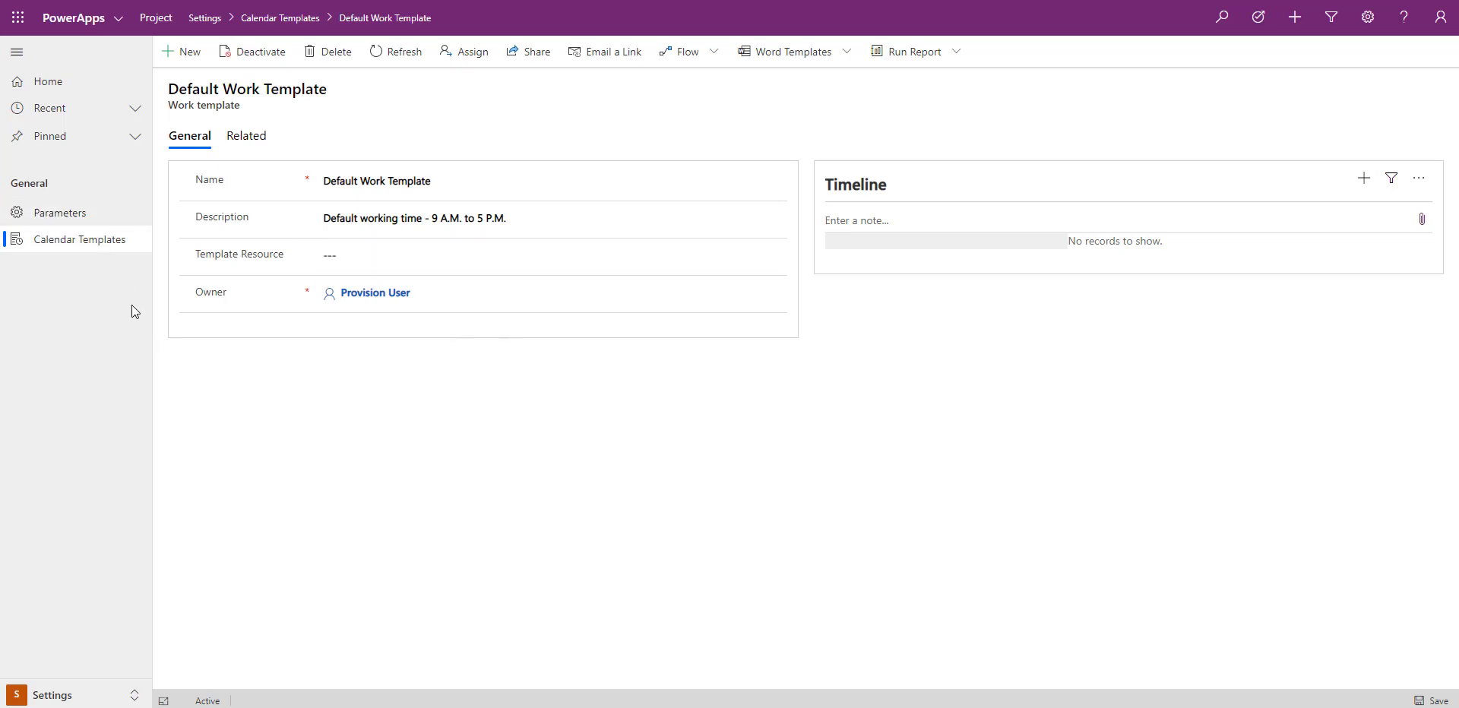
# Go back to the PowerApps project list and open the Calendar Templates list in the Settings area
pyautogui.click(157, 18)
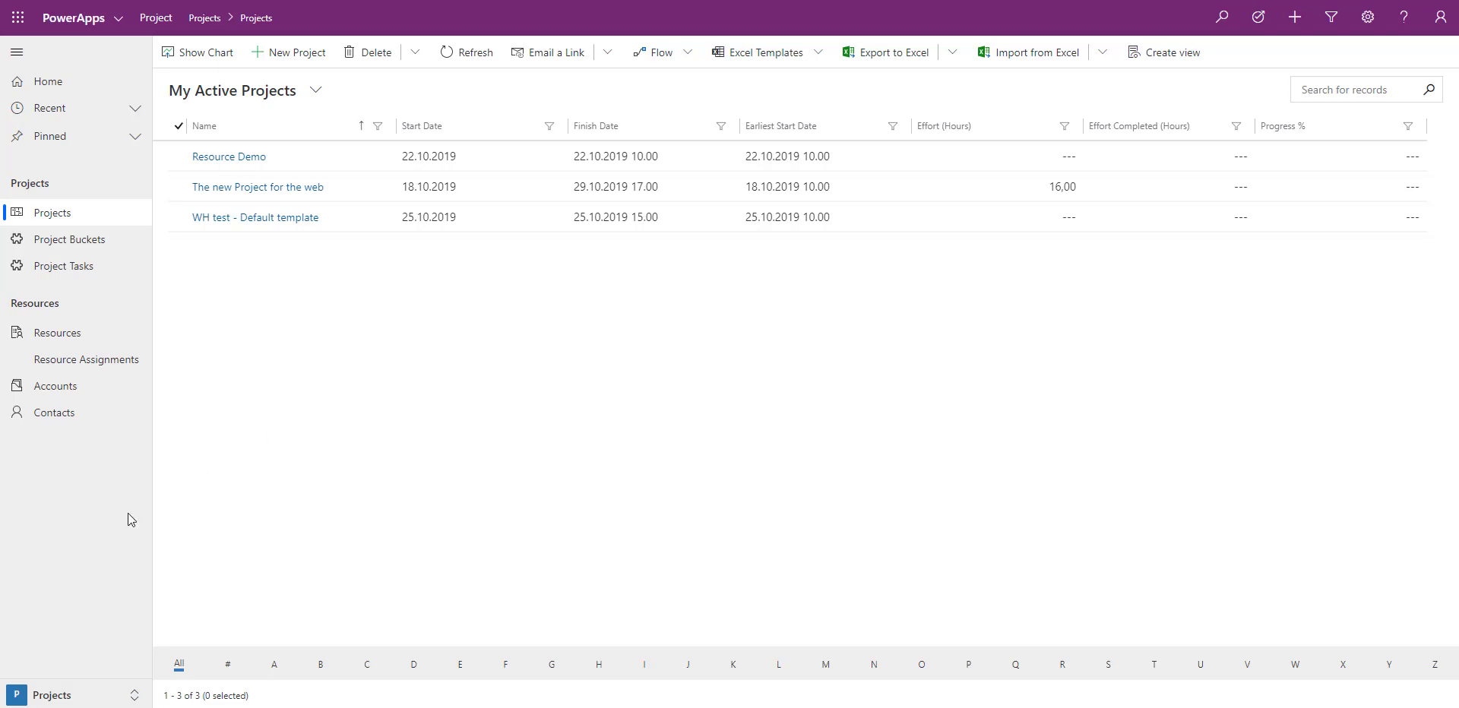
pyautogui.click(125, 694)
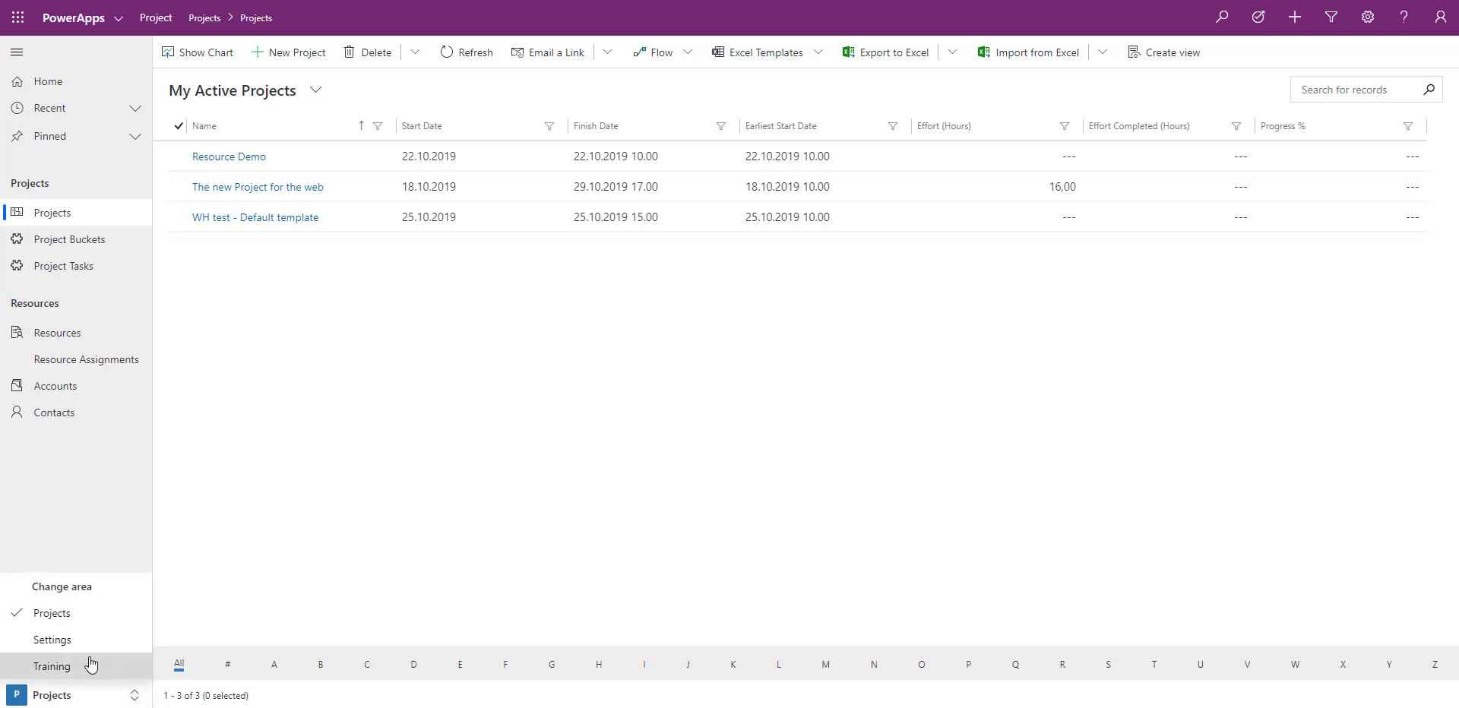
pyautogui.click(71, 642)
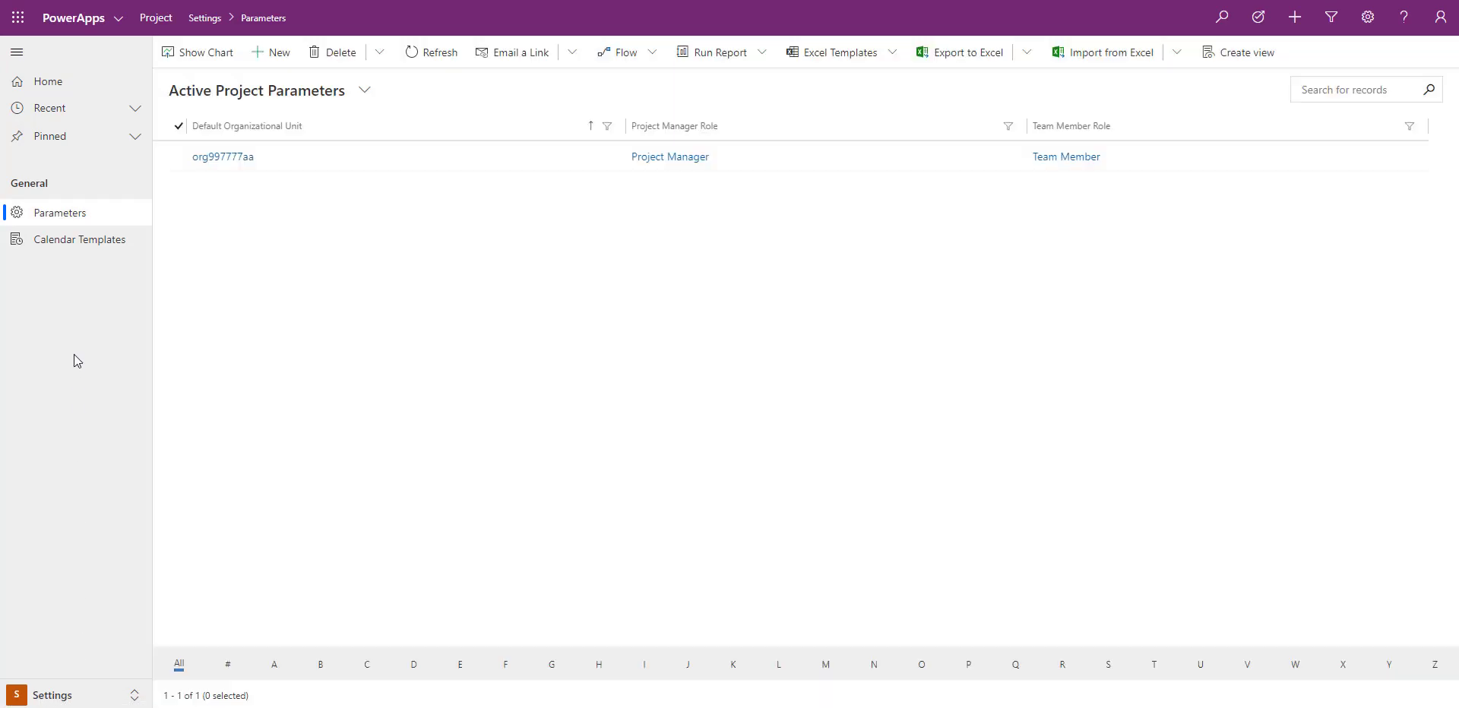
pyautogui.click(80, 244)
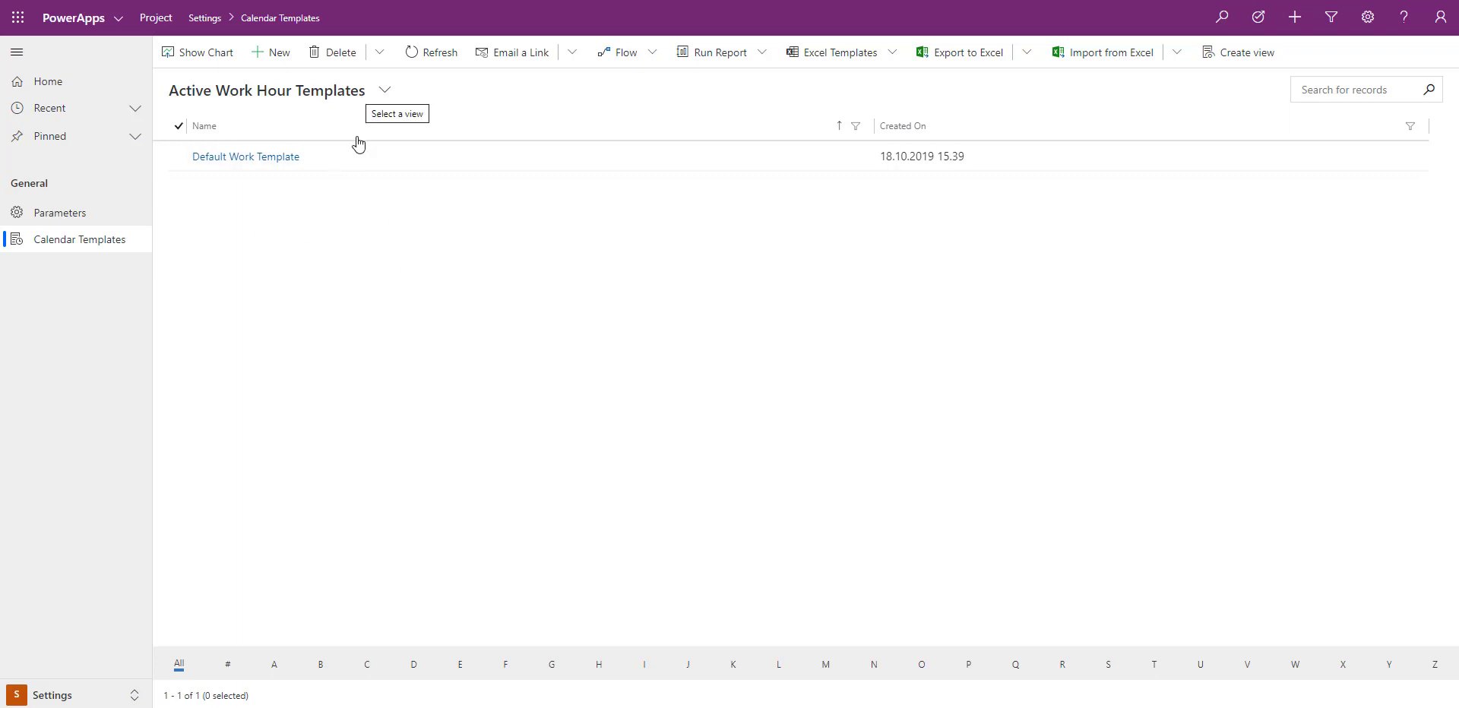
# Create and save a new work template named Standard Work Hours
pyautogui.click(273, 57)
pyautogui.click(397, 164)
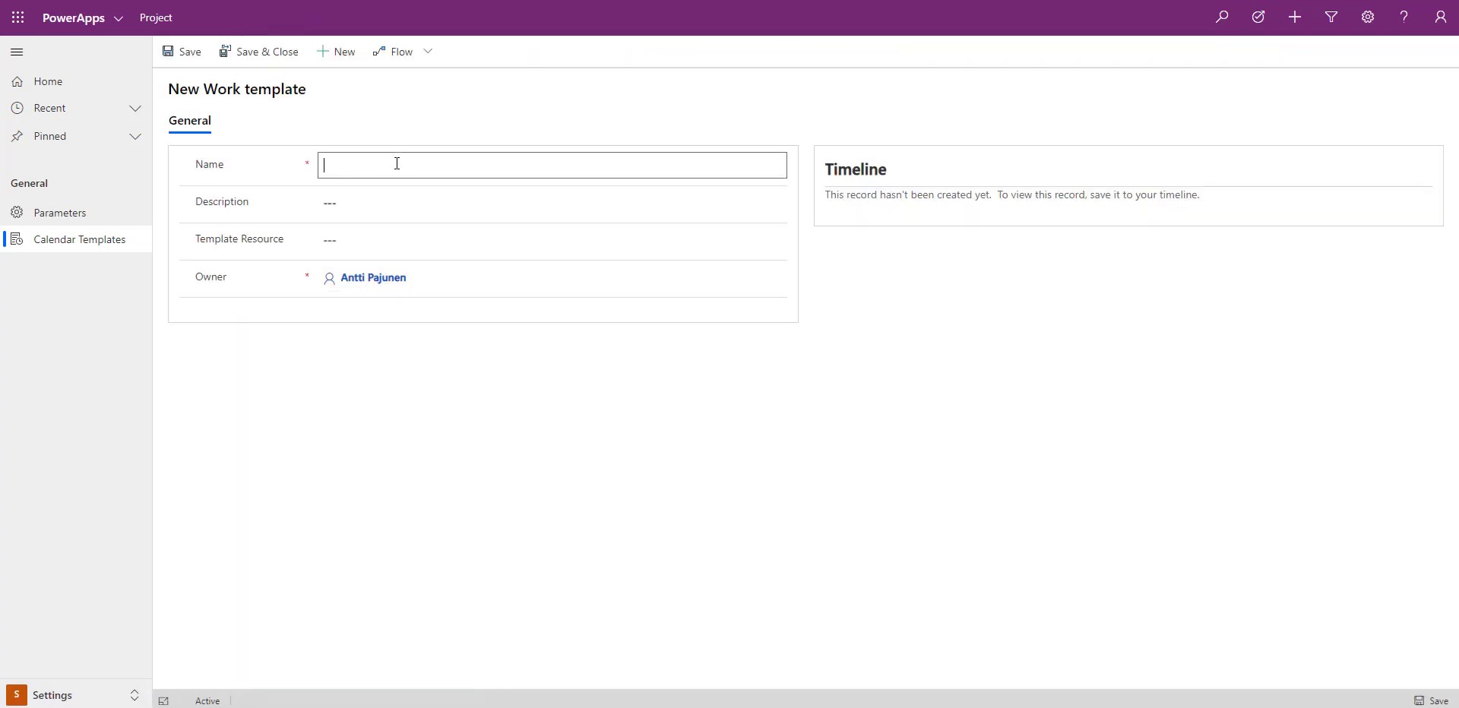
pyautogui.write('Standard Work Hours')
pyautogui.click(655, 391)
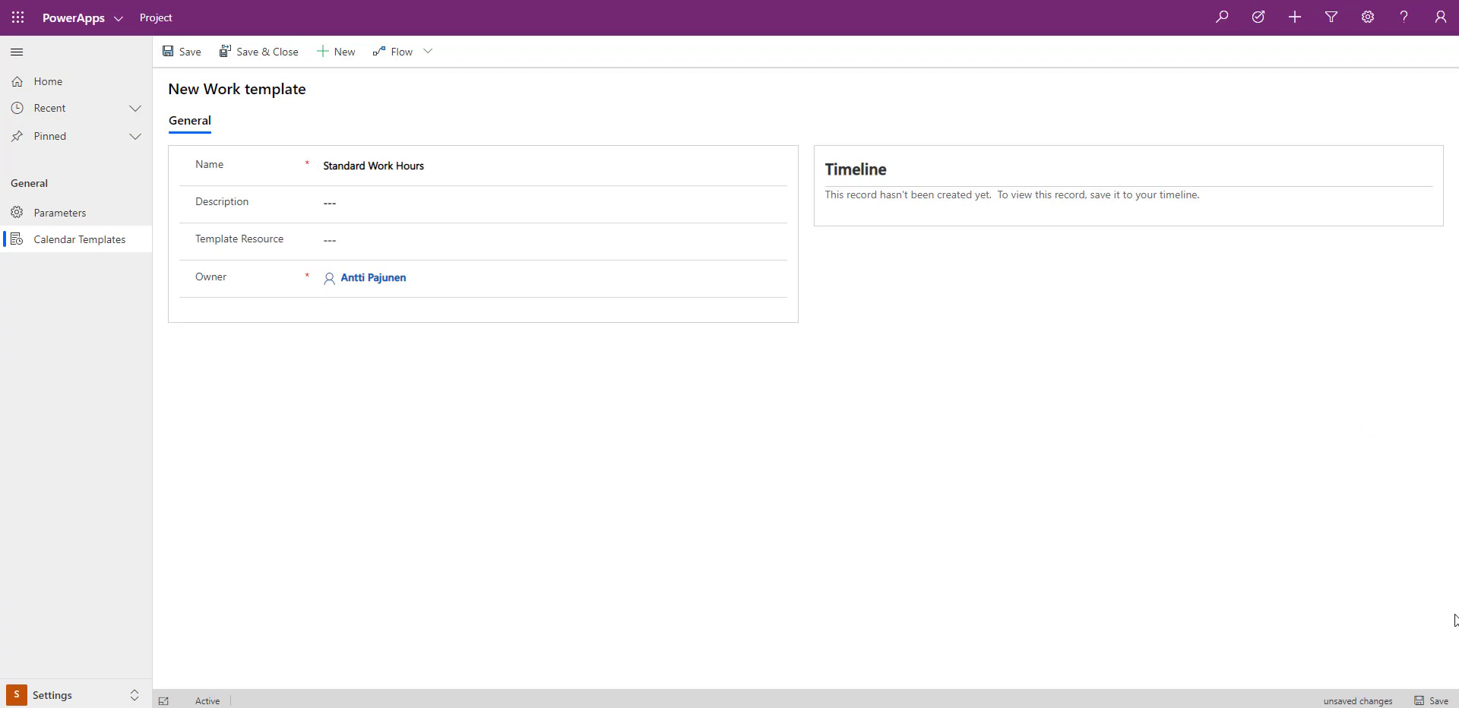
pyautogui.click(1420, 701)
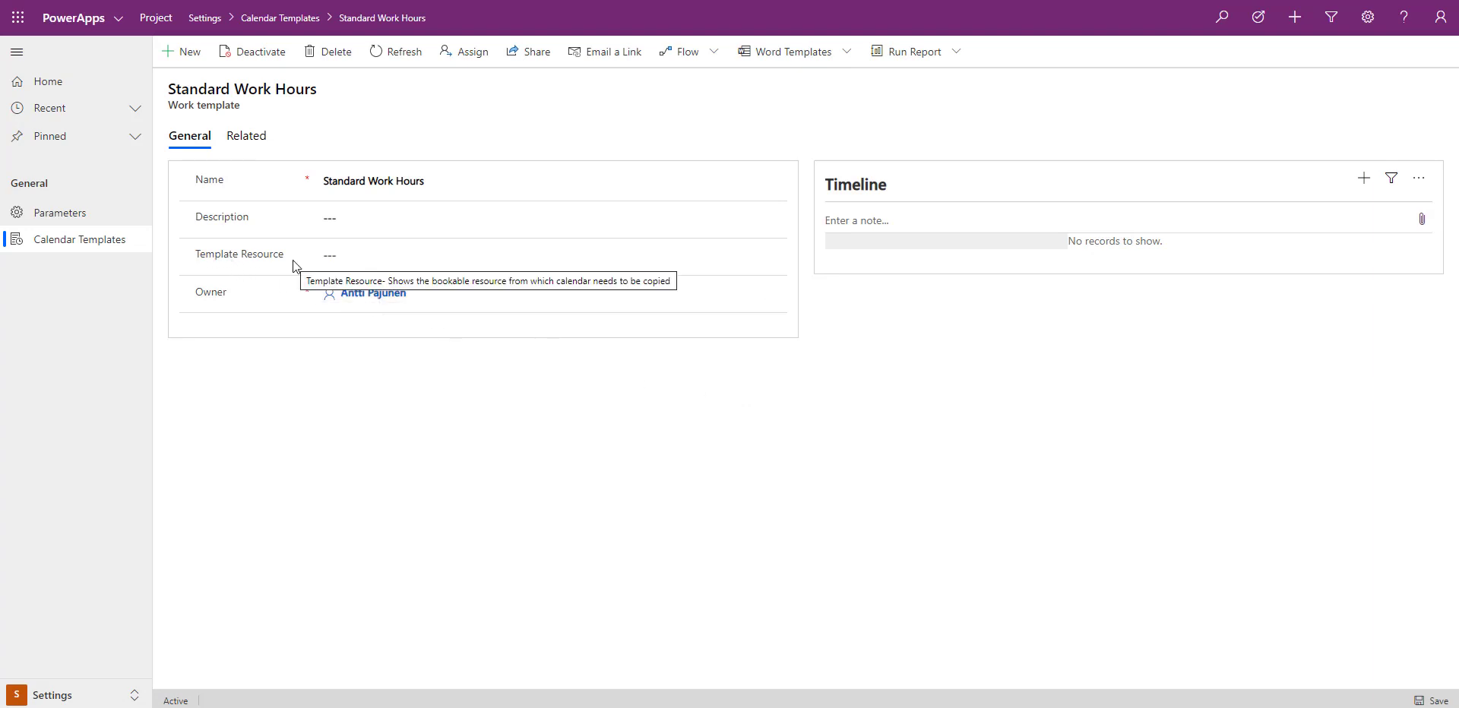
pyautogui.moveTo(272, 261)
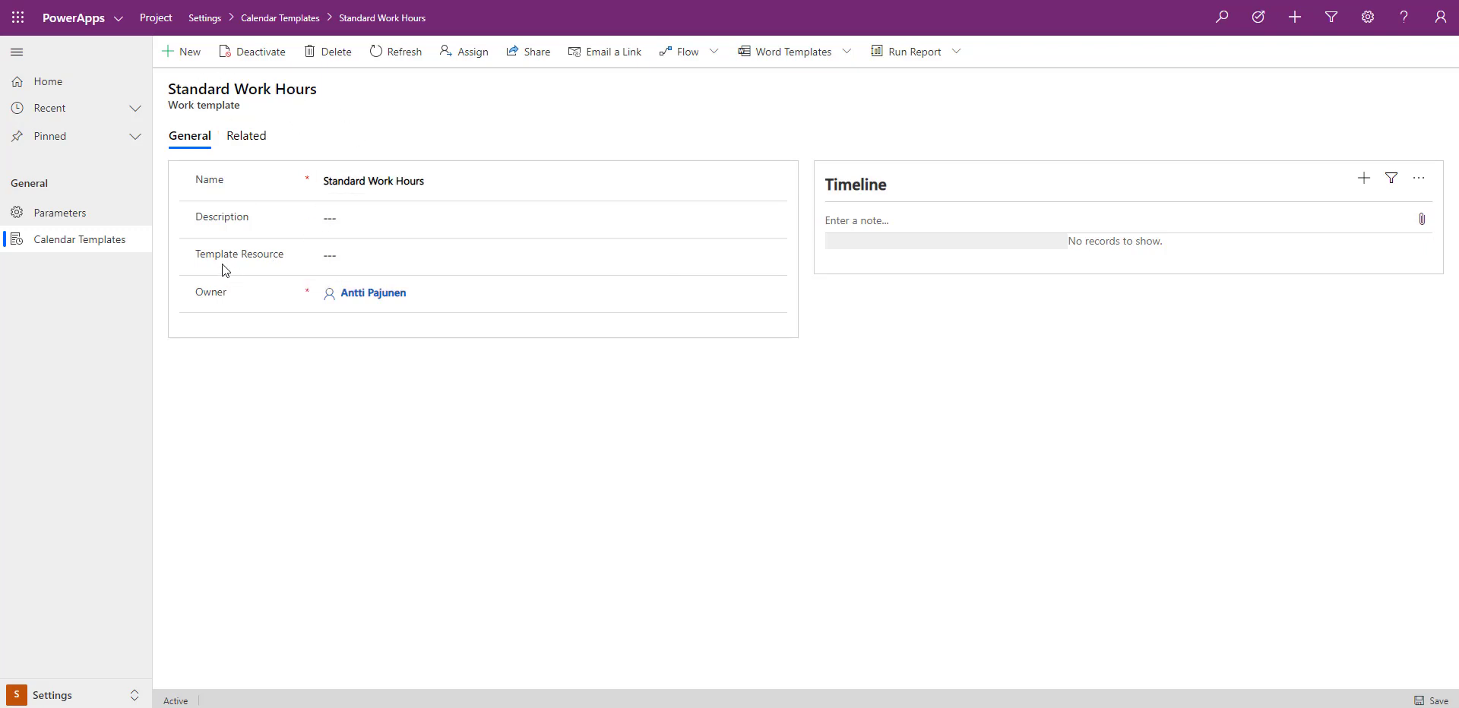
pyautogui.click(344, 259)
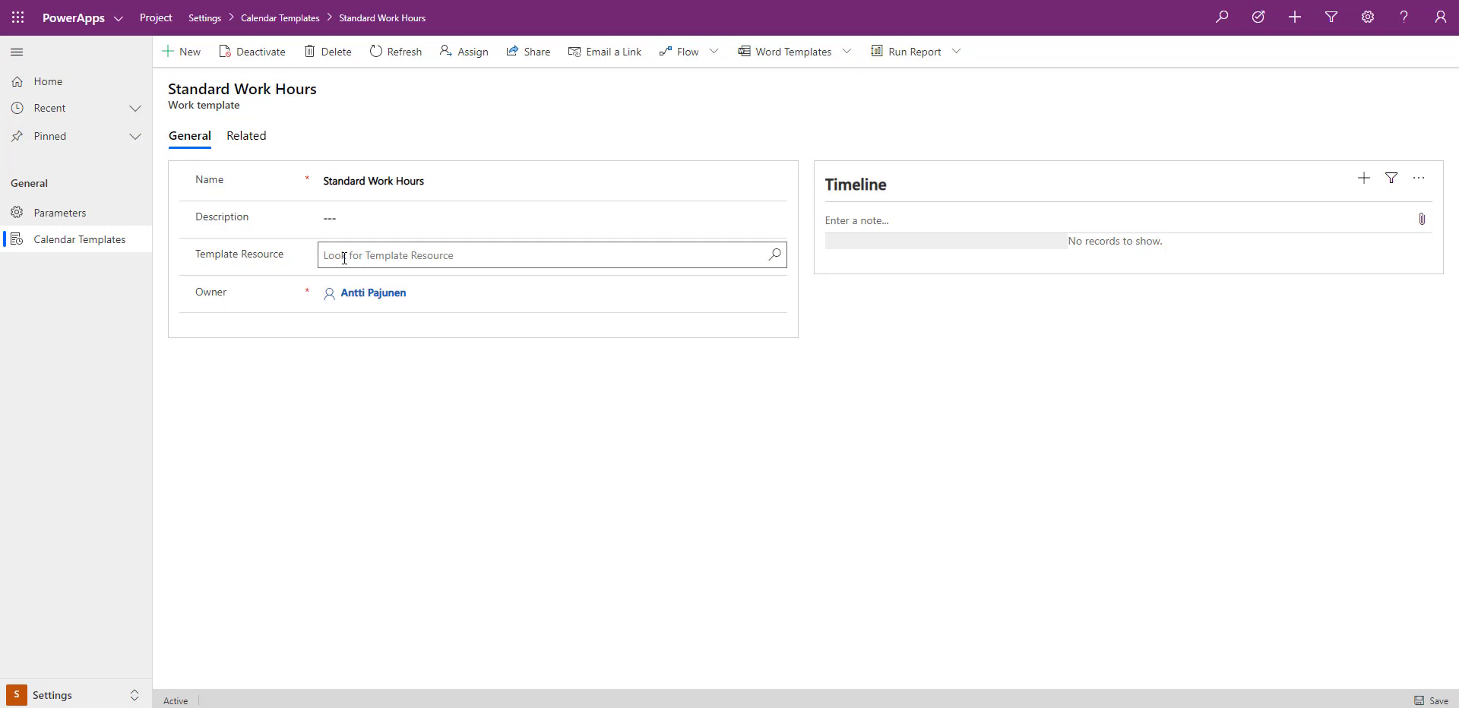
# In the Projects area's Resources list, show the work hours calendar of the user resource directly below Generic Resource
pyautogui.click(134, 694)
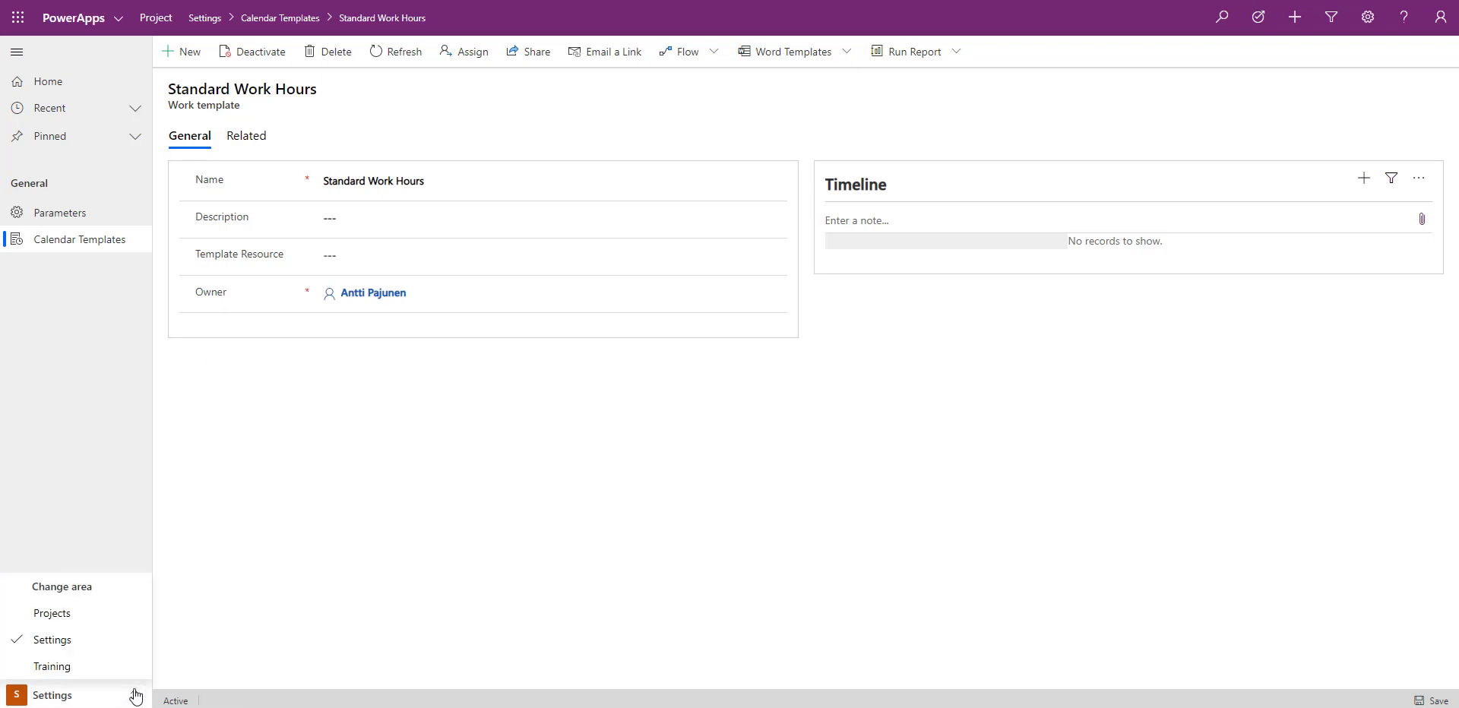
pyautogui.click(81, 620)
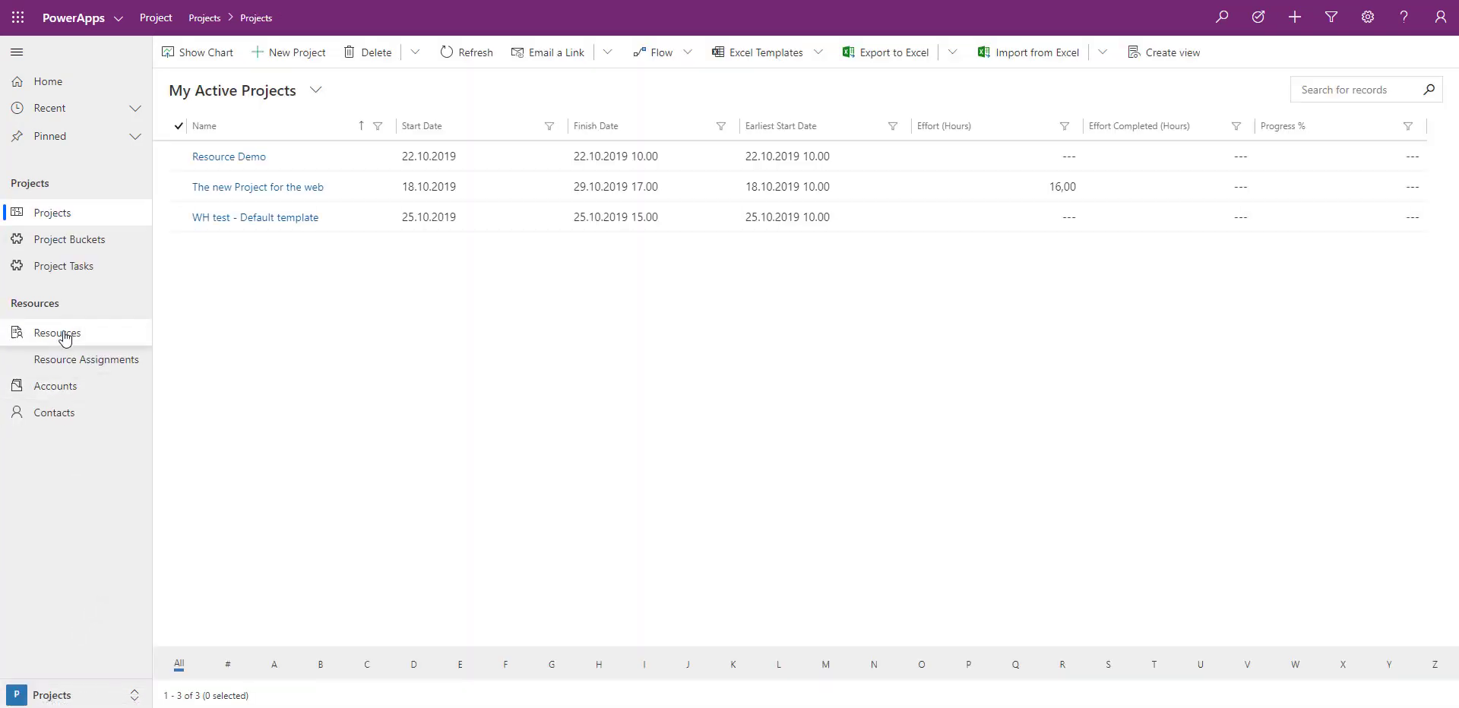
pyautogui.click(65, 338)
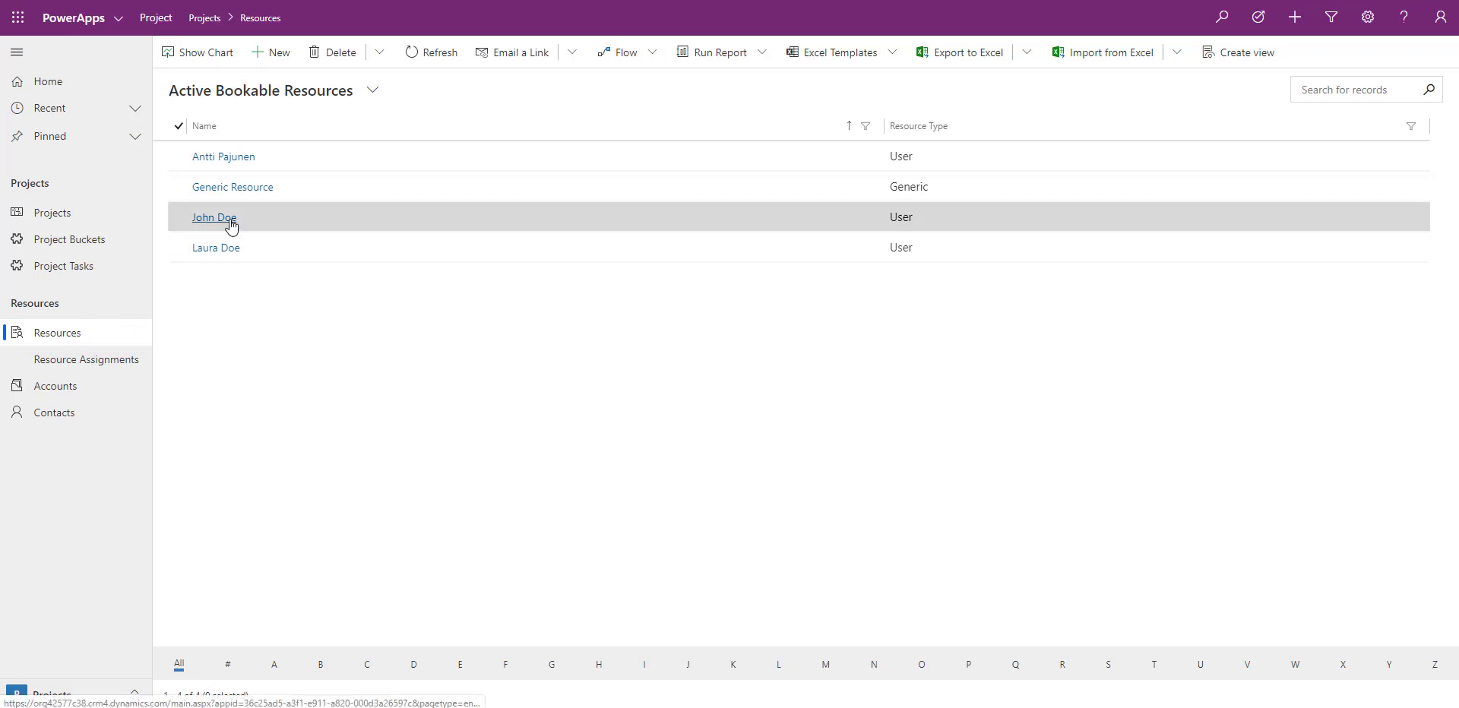
pyautogui.click(181, 219)
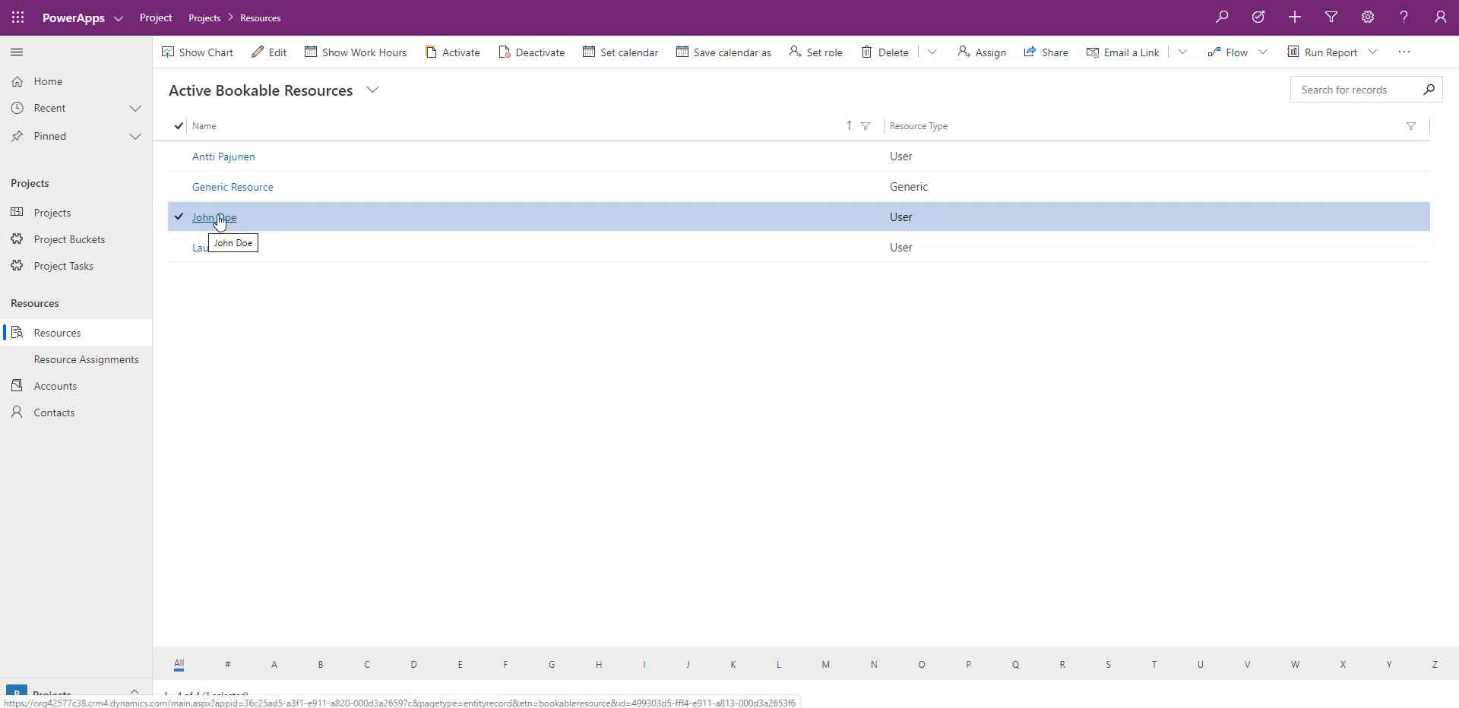
pyautogui.click(366, 55)
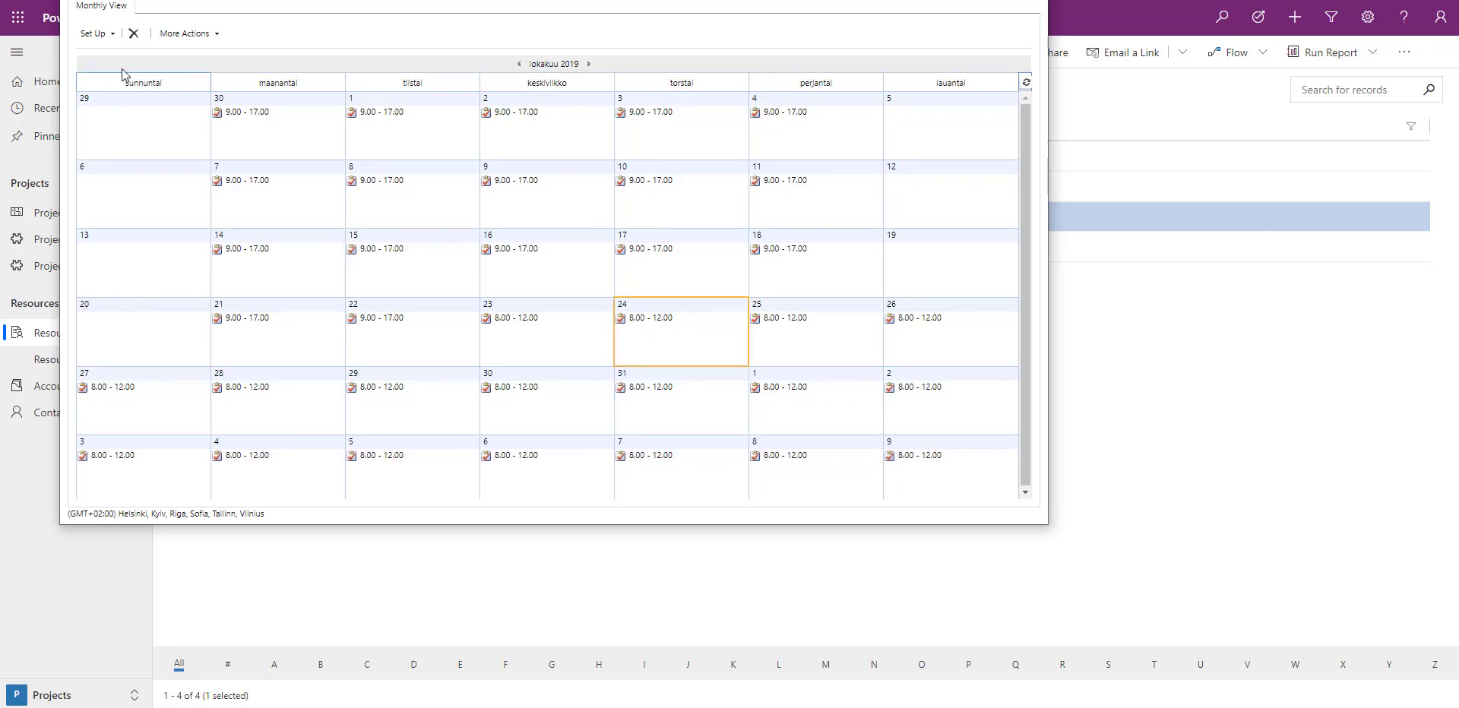
# Set up a new weekly schedule for the resource with work hours from 9.00 to 17.00, the same each day
pyautogui.click(114, 35)
pyautogui.click(124, 53)
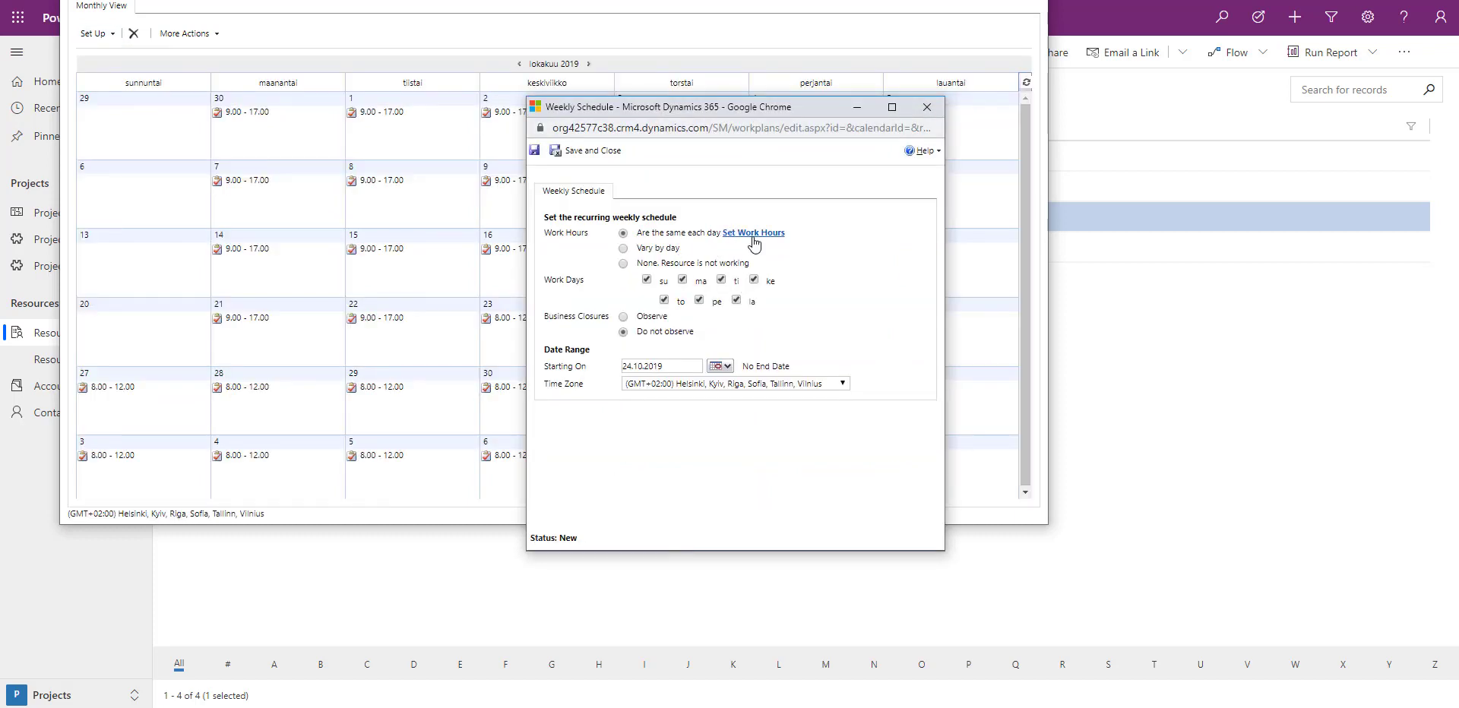
pyautogui.click(751, 234)
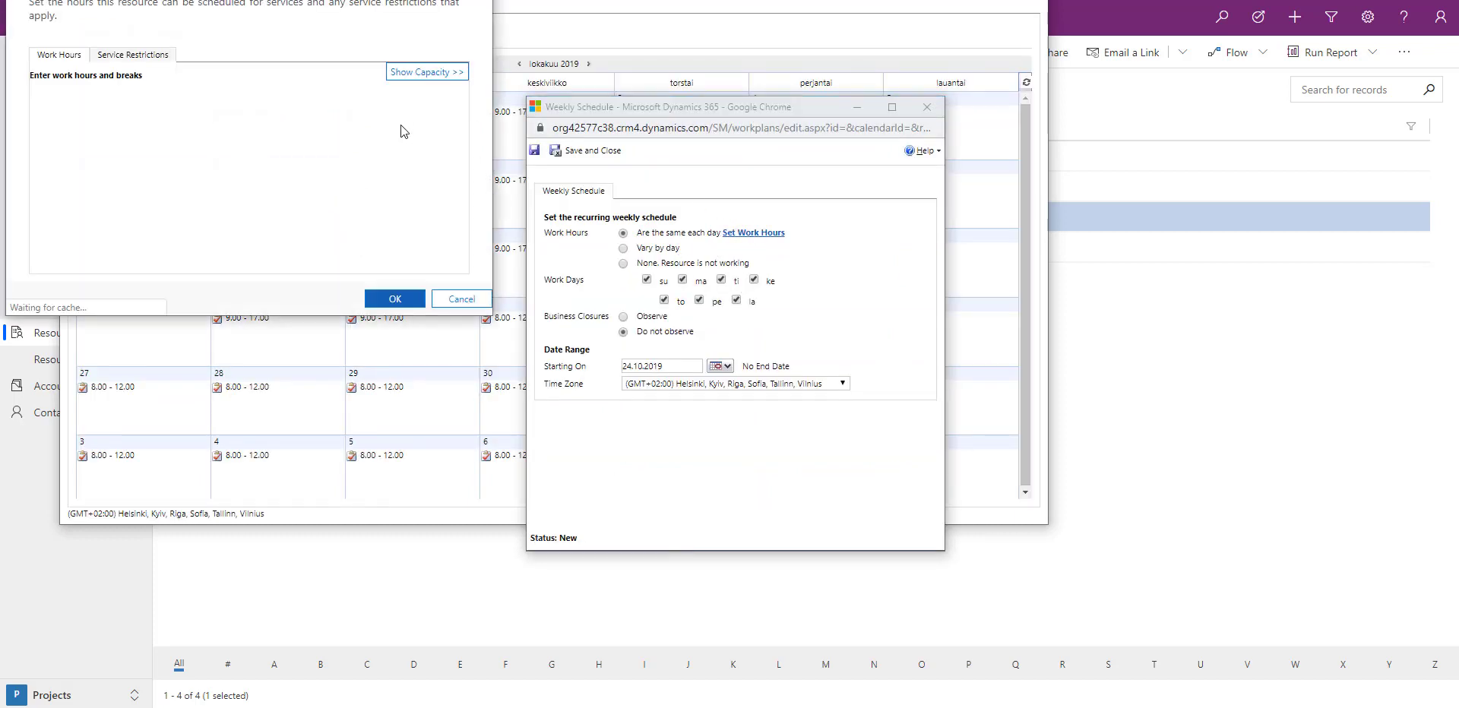
pyautogui.click(167, 109)
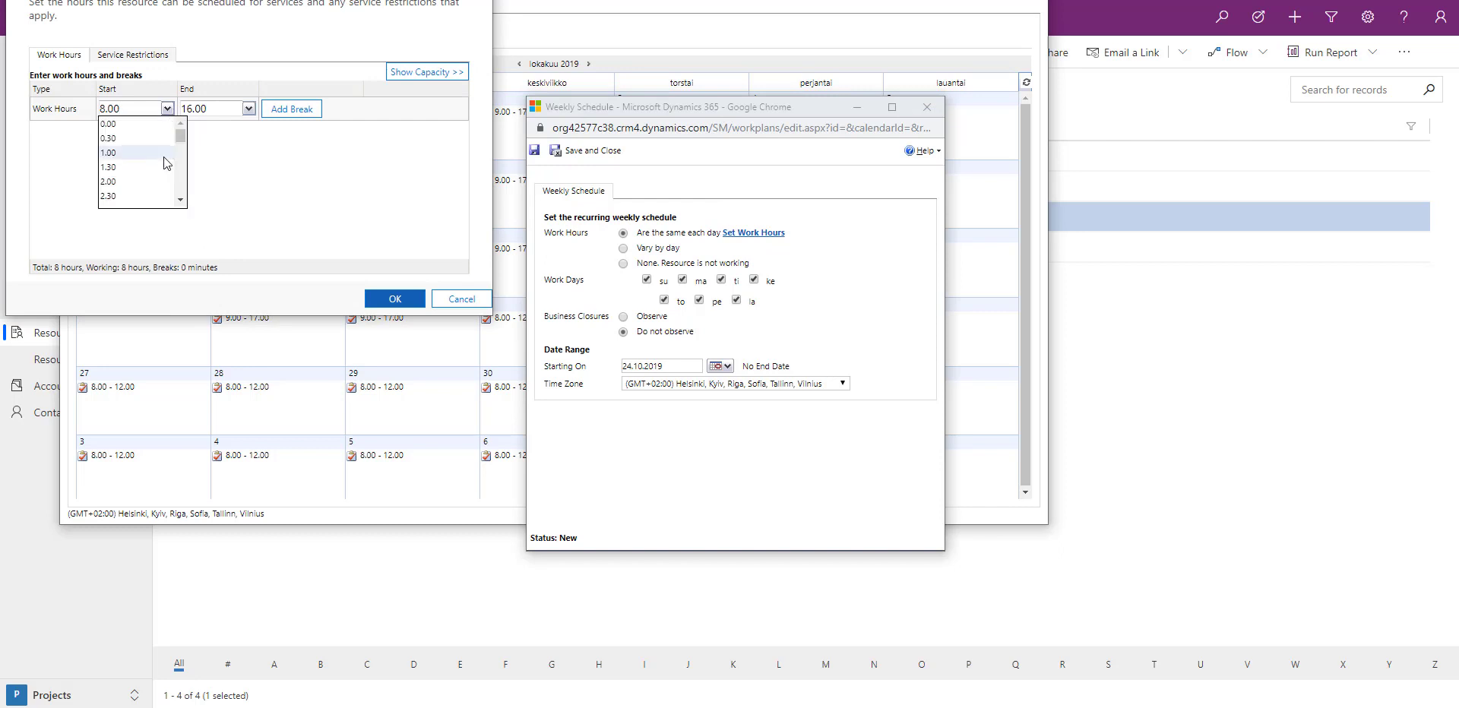
pyautogui.scroll(-3, 167, 173)
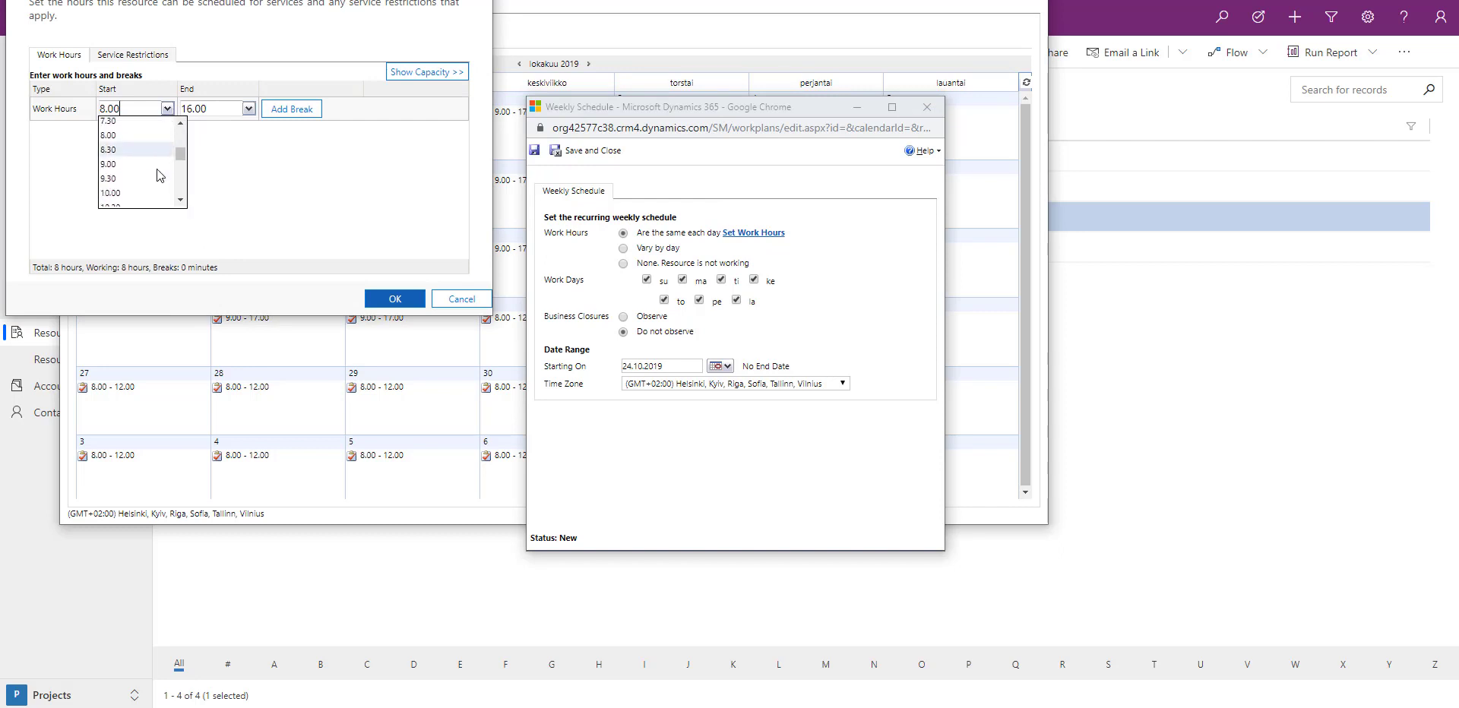
pyautogui.click(125, 155)
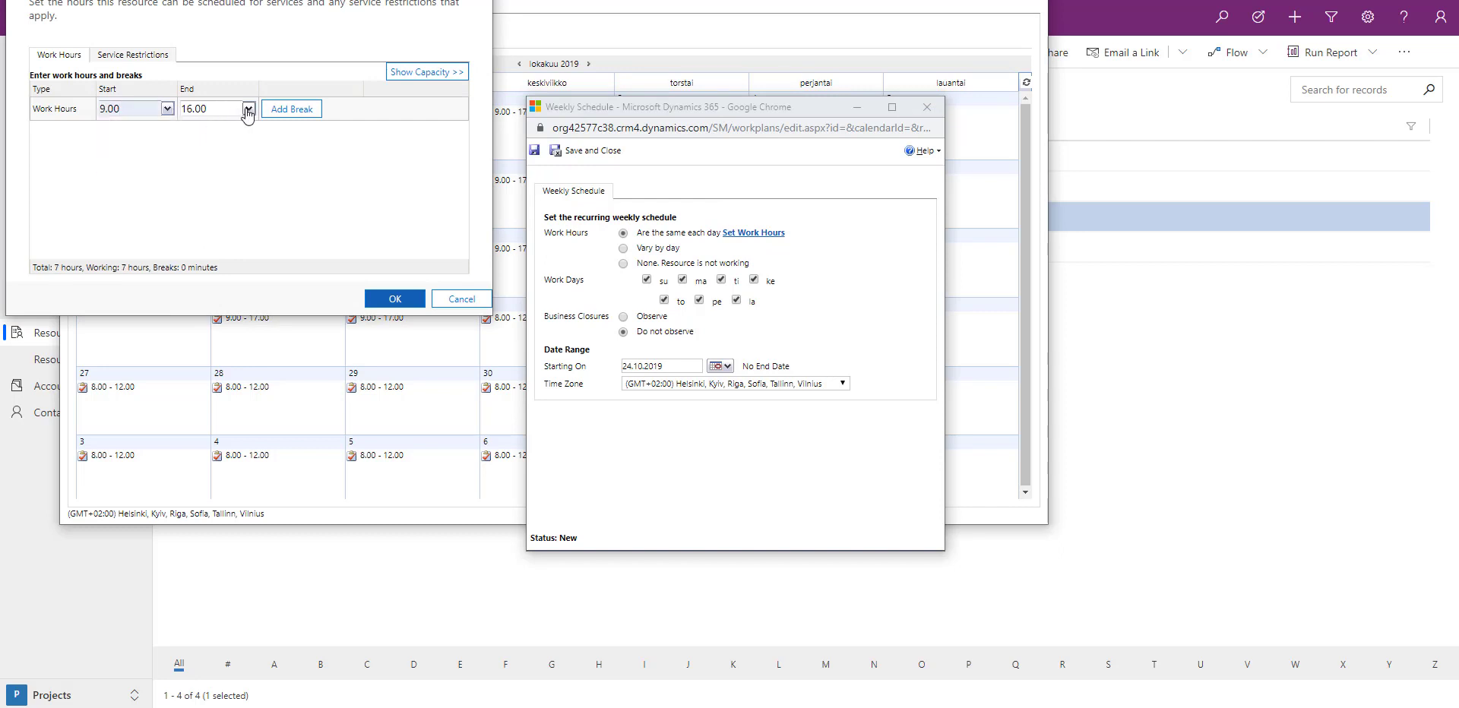
pyautogui.click(248, 109)
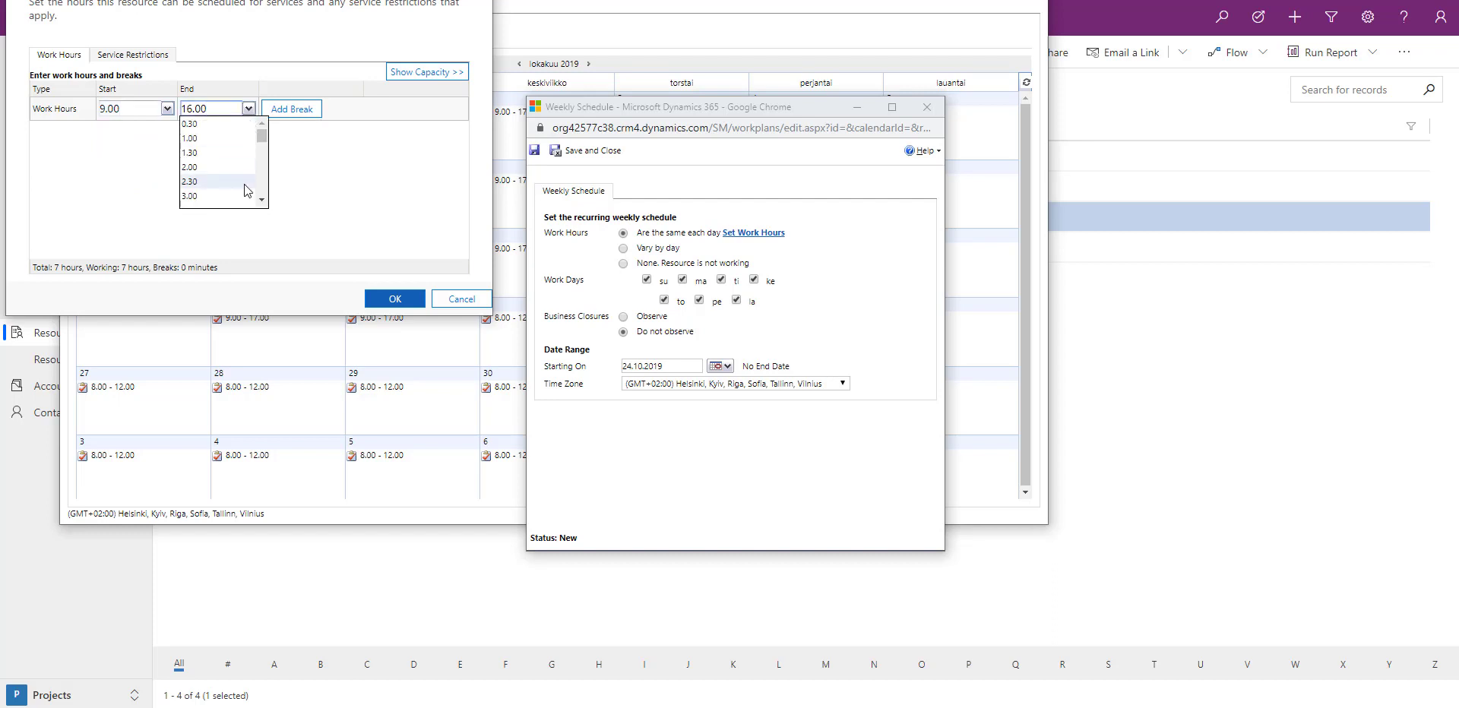
pyautogui.scroll(-2, 246, 190)
pyautogui.scroll(-5, 245, 189)
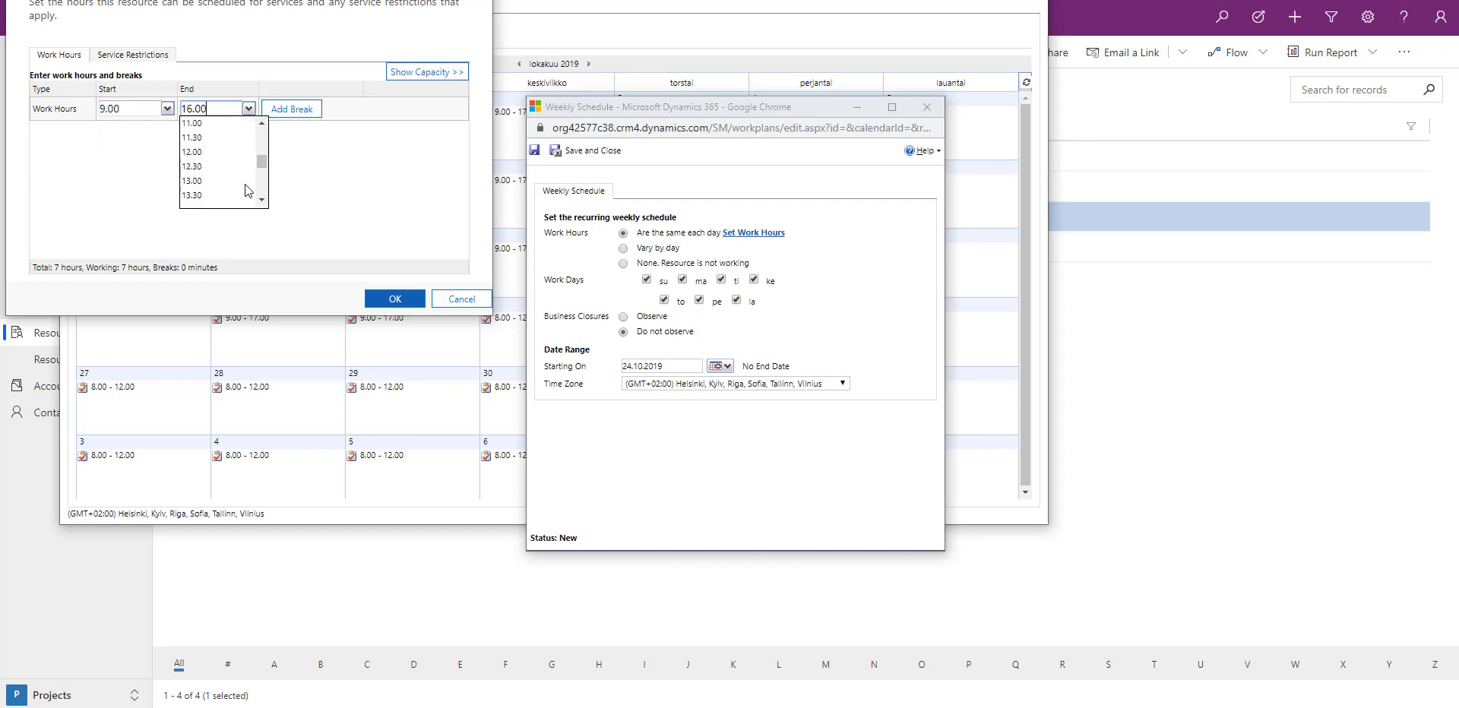
pyautogui.scroll(-2, 246, 190)
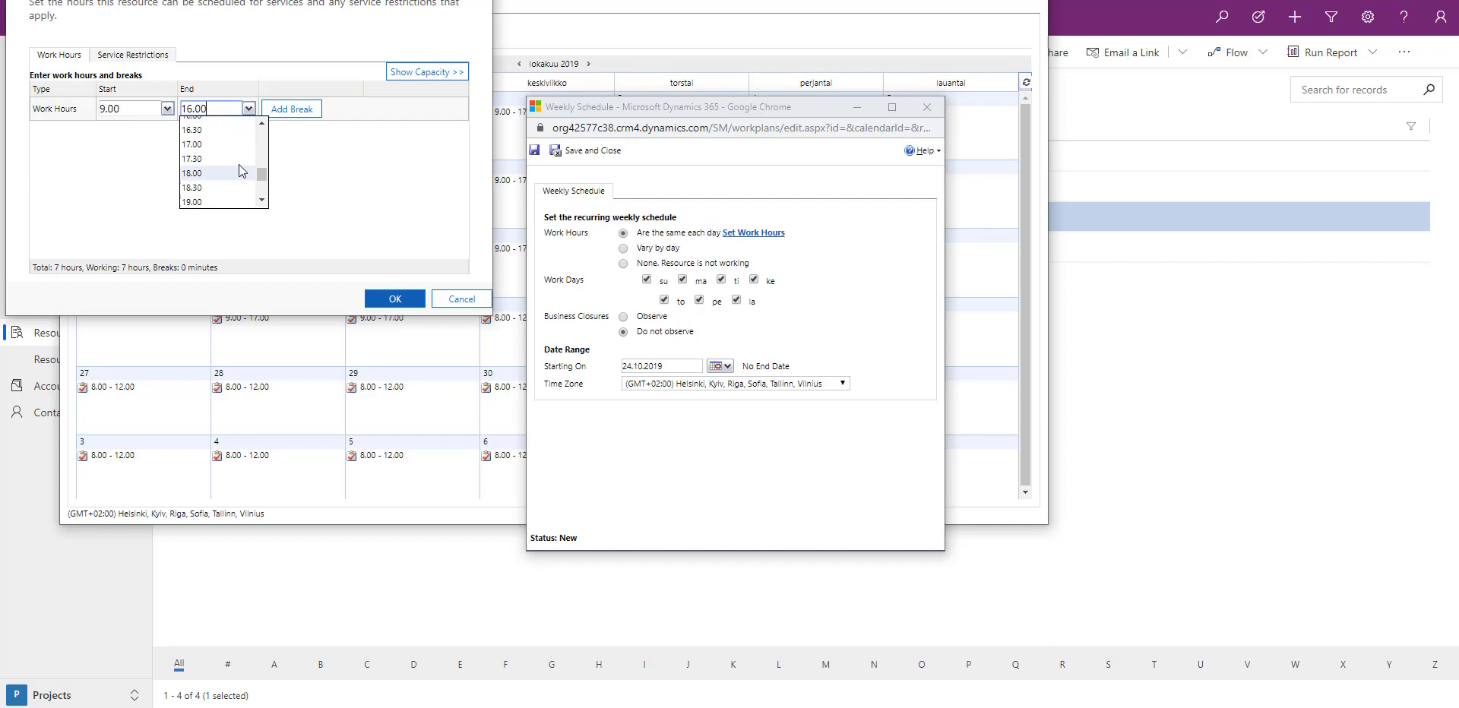
pyautogui.click(232, 152)
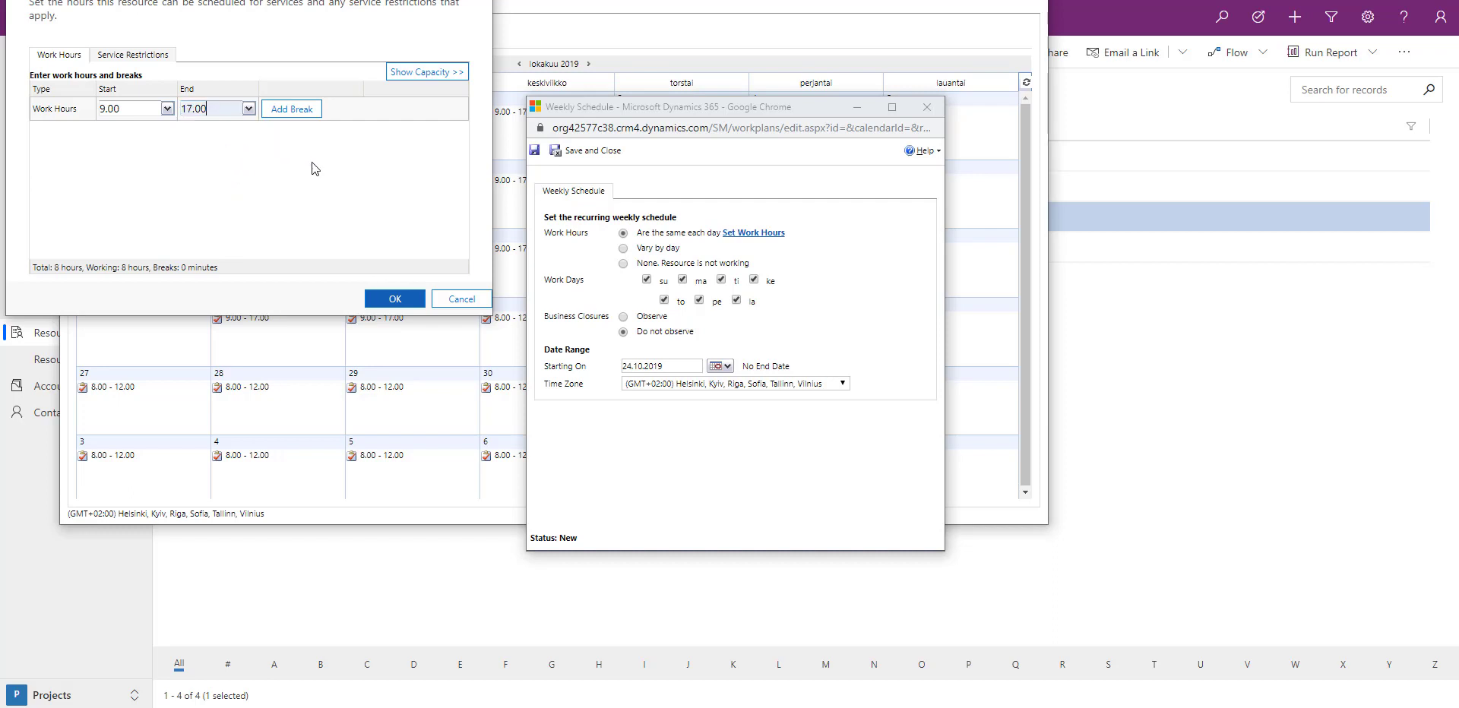
pyautogui.click(400, 302)
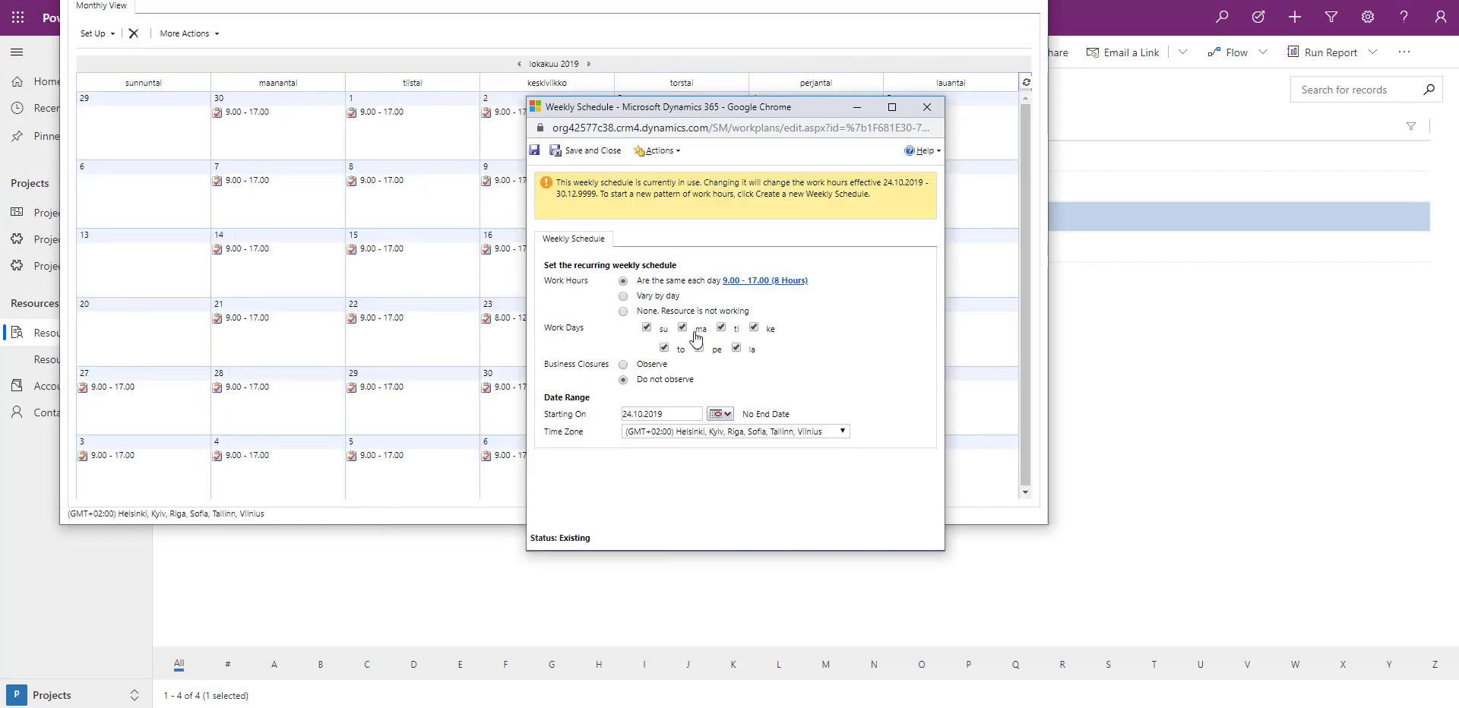
# Exclude Sunday and Saturday from the schedule's work days, save and close it, and close the monthly calendar
pyautogui.click(646, 328)
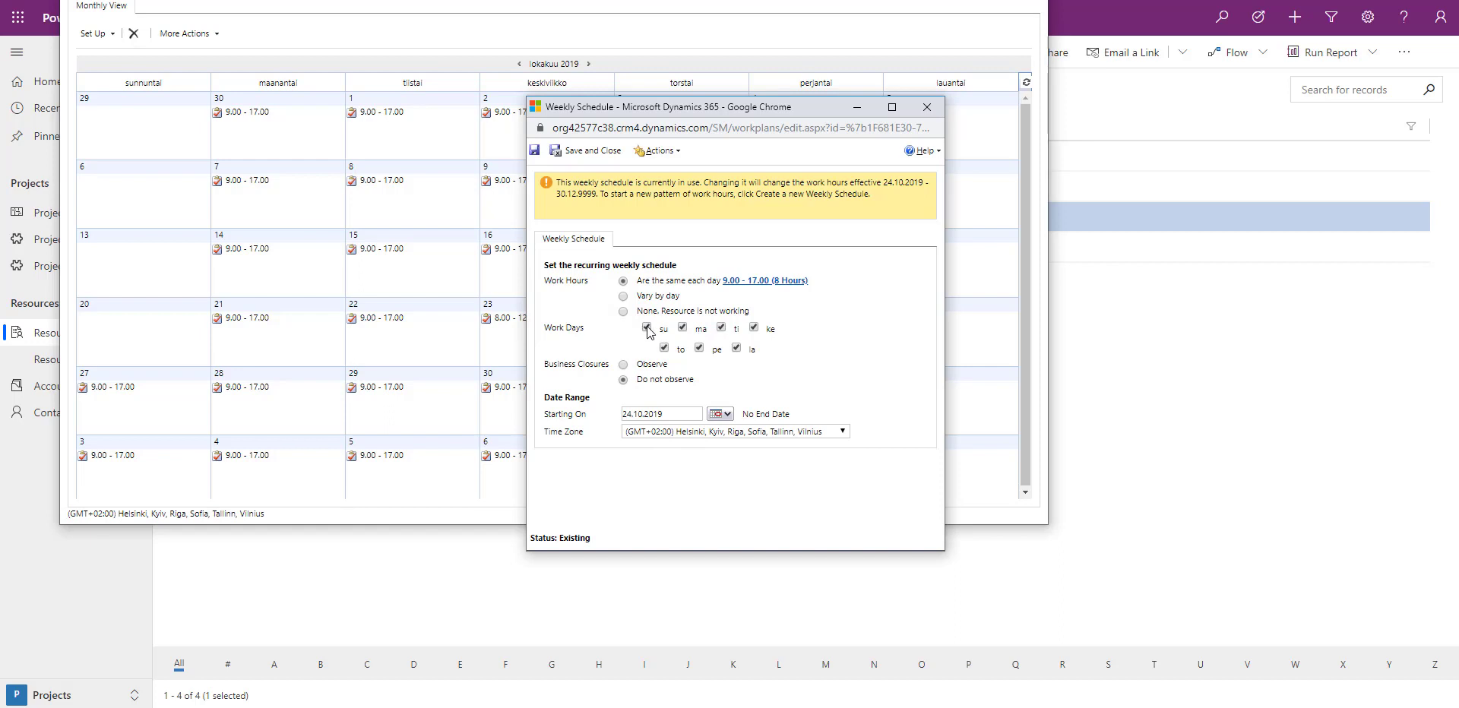
pyautogui.click(737, 349)
pyautogui.click(599, 156)
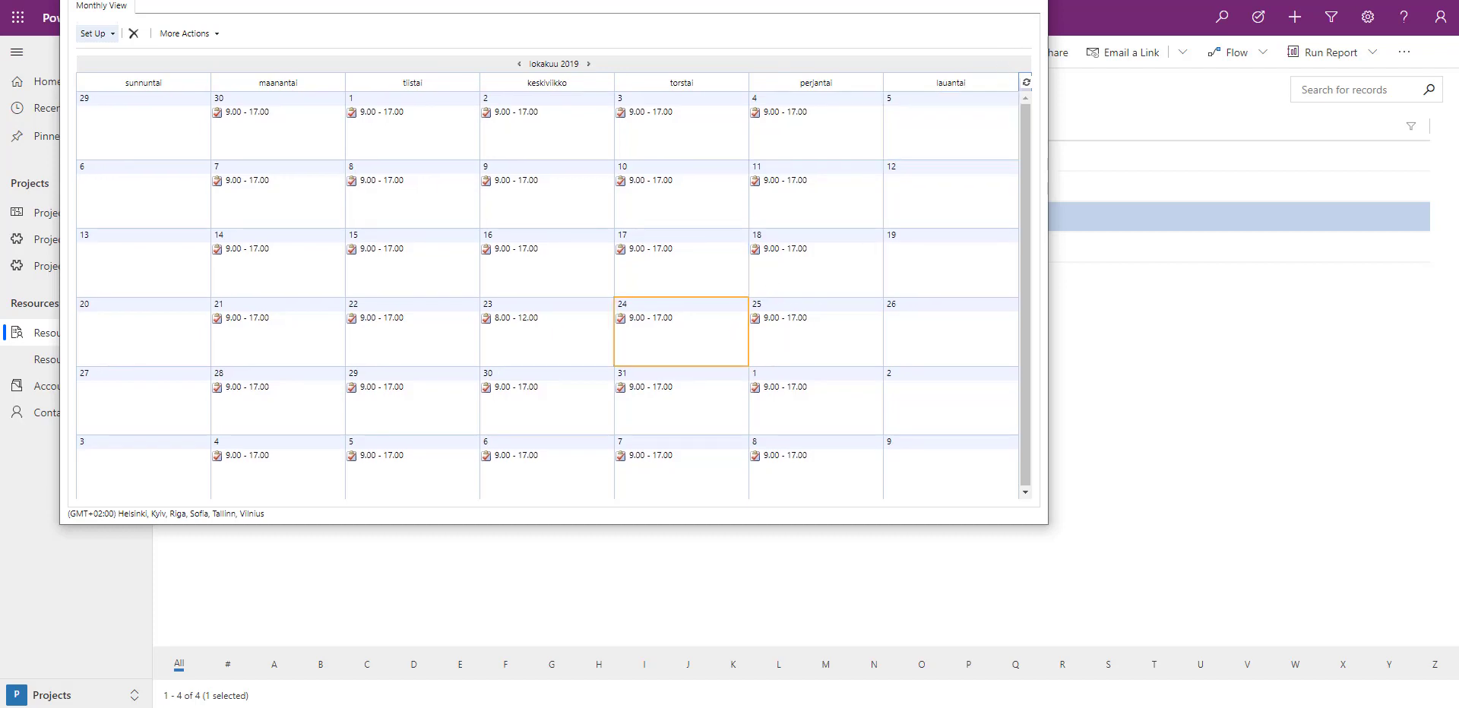
pyautogui.hotkey('alt', 'F4')
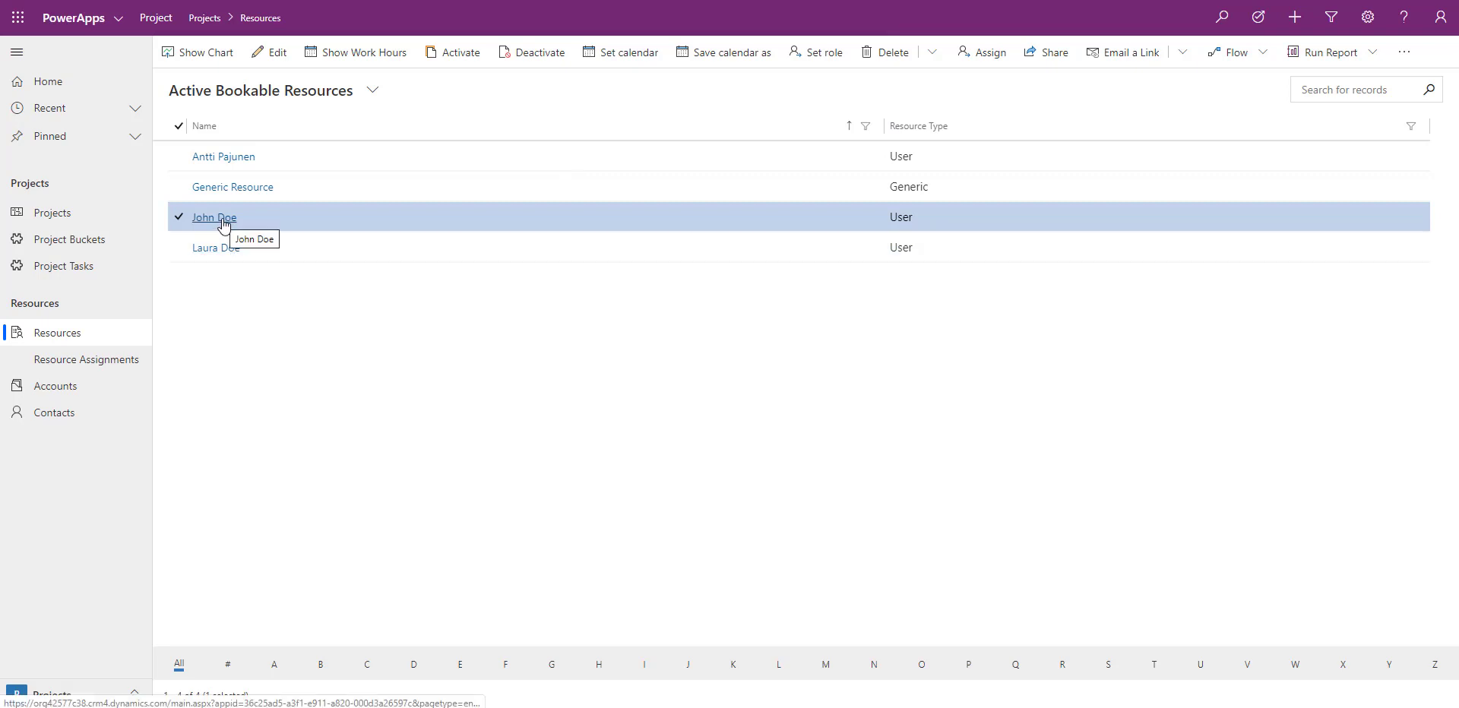
# Open the Standard Work Hours template from the calendar templates in the Settings area
pyautogui.click(114, 693)
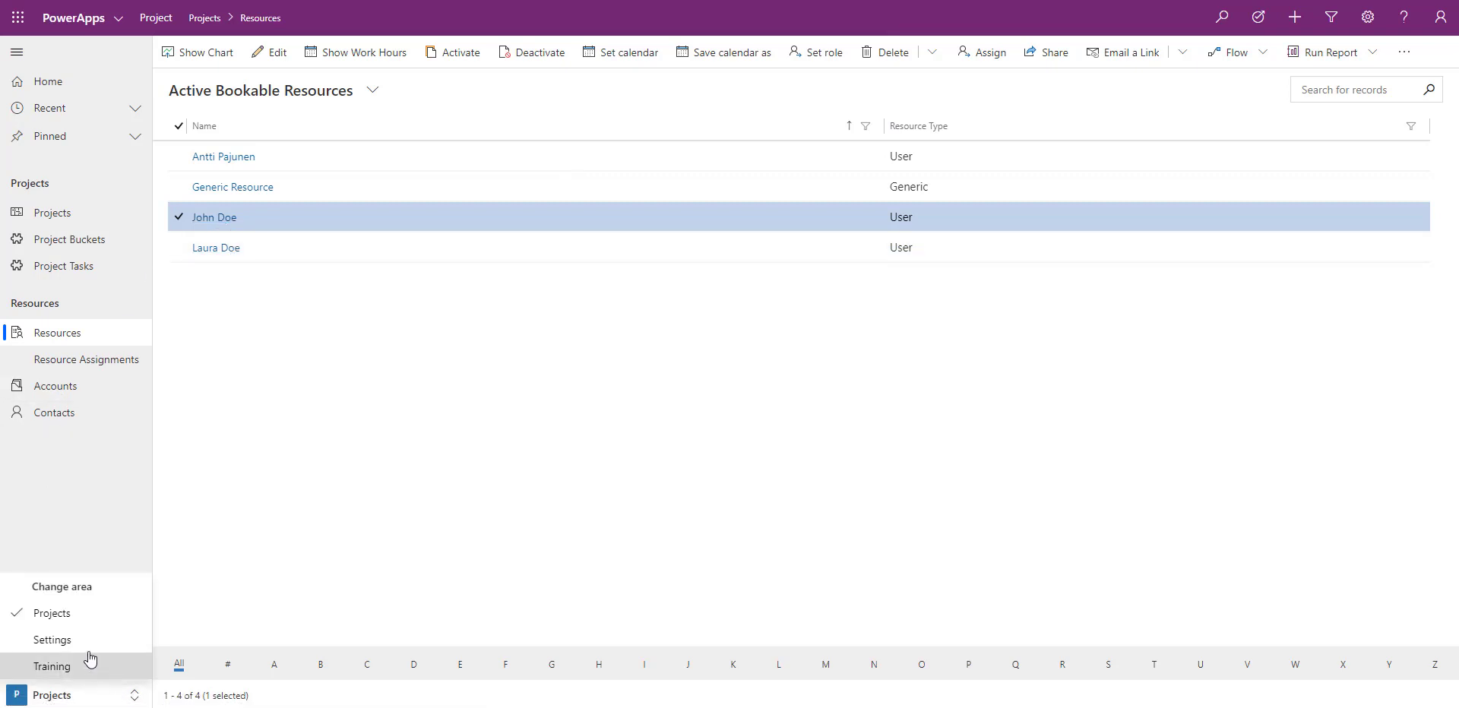
pyautogui.click(83, 650)
pyautogui.click(90, 242)
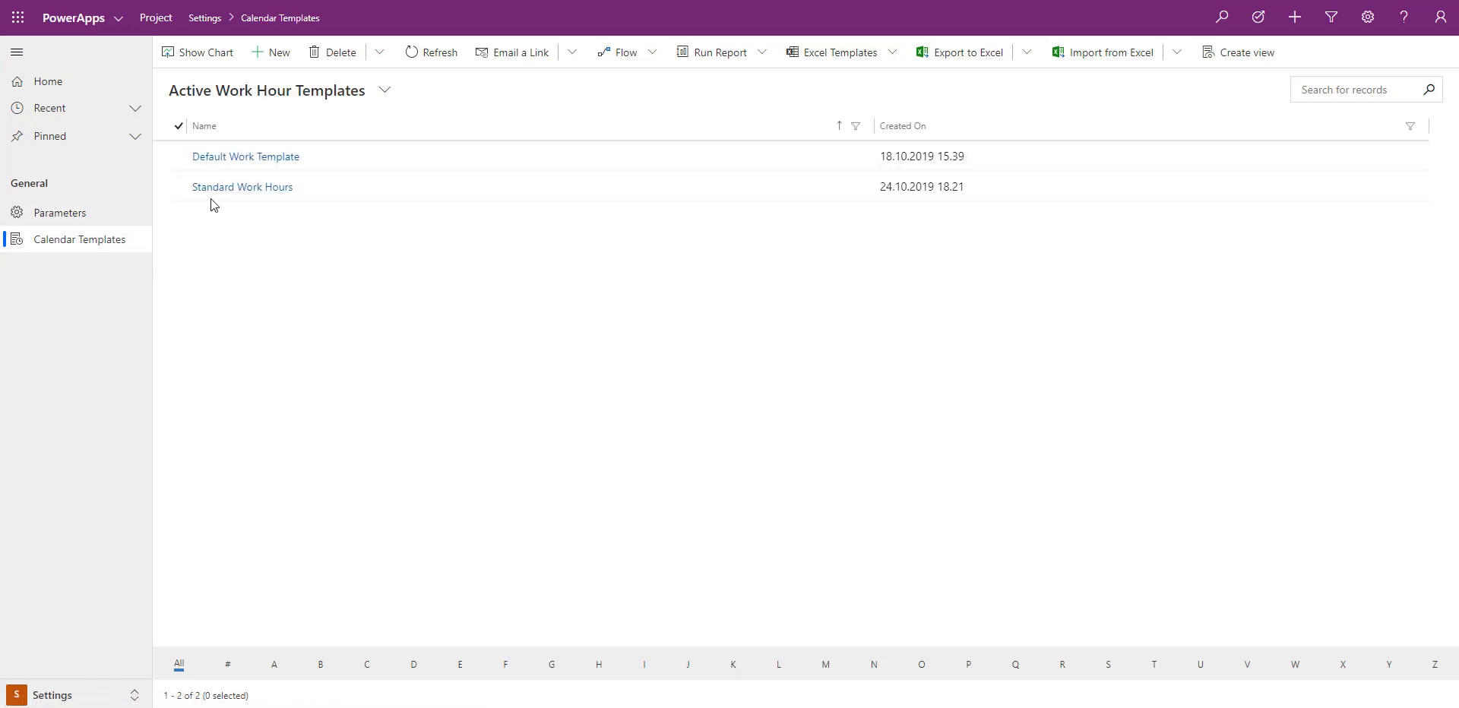
pyautogui.click(222, 190)
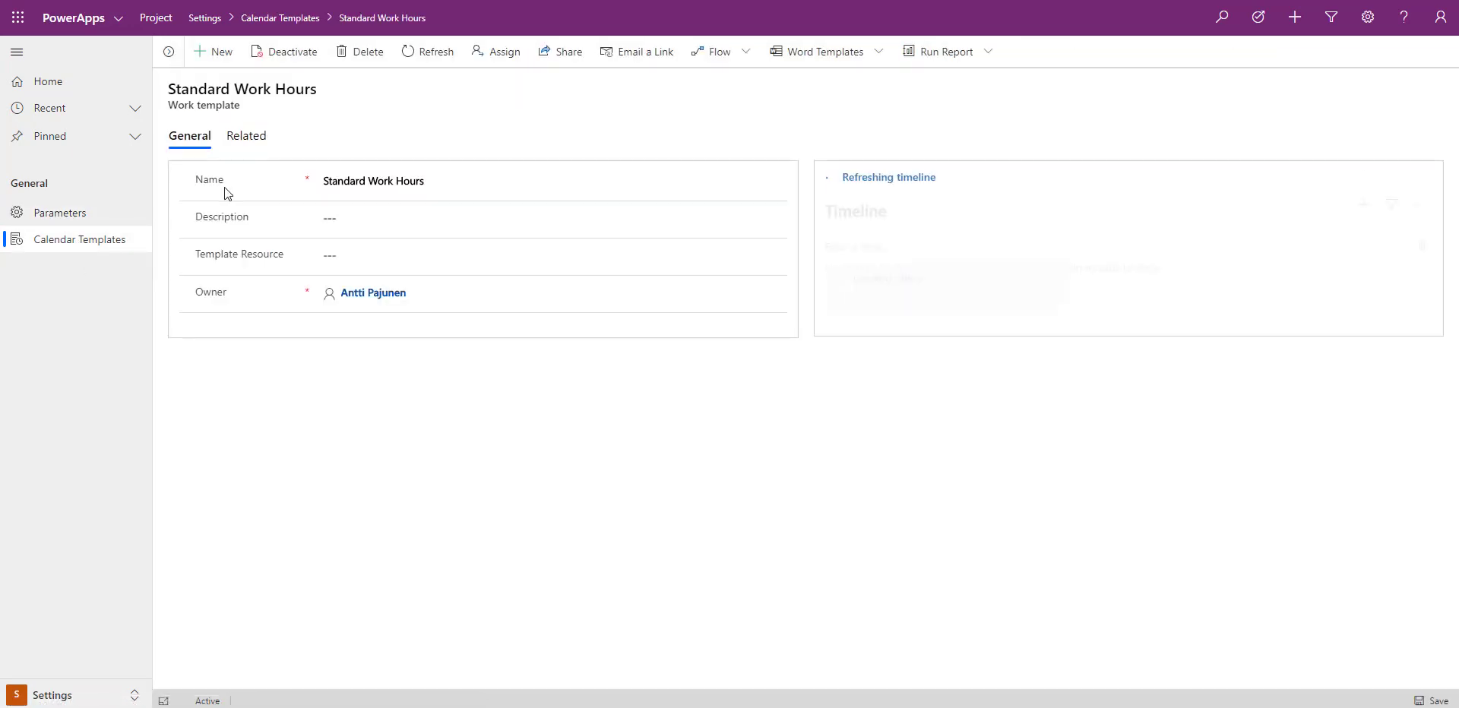
# Set the template resource to the user resource directly below Generic Resource, save the template and return to the calendar templates list
pyautogui.click(348, 257)
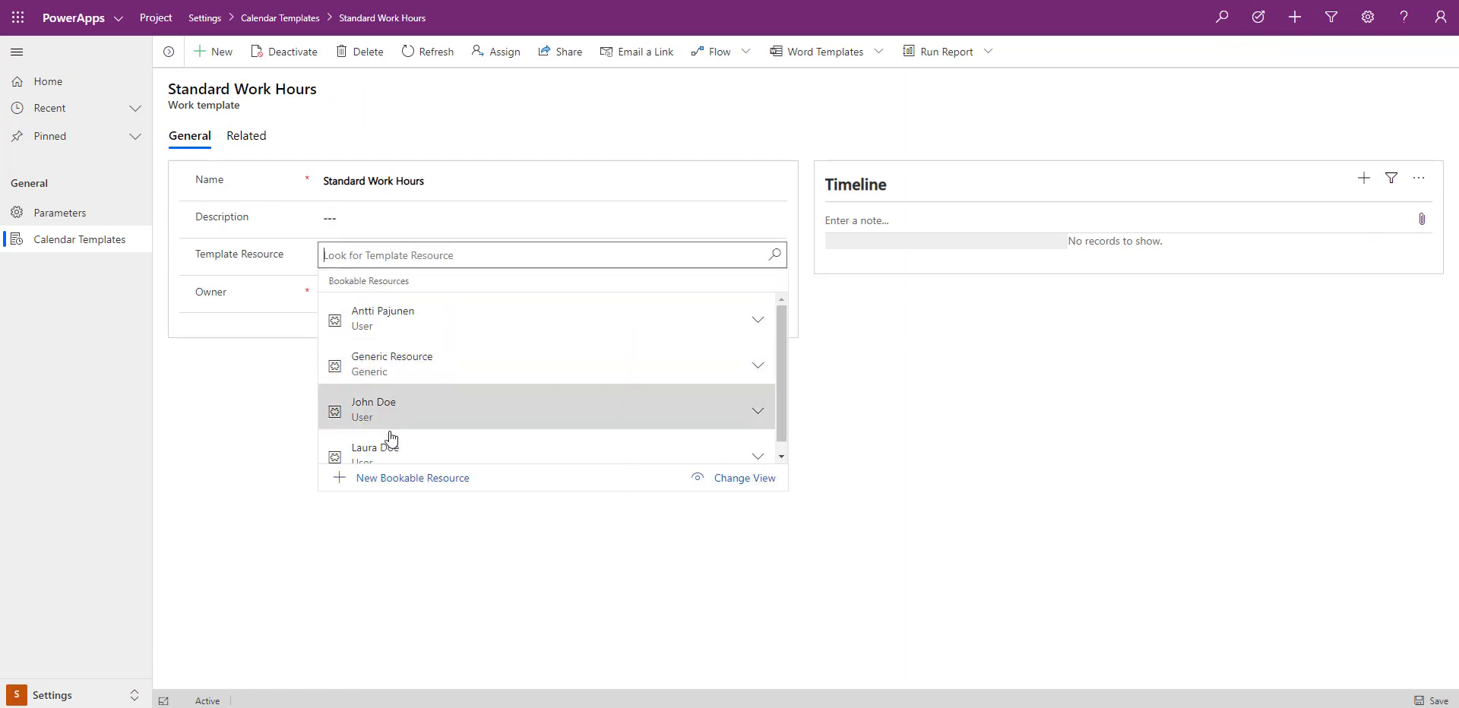
pyautogui.click(394, 412)
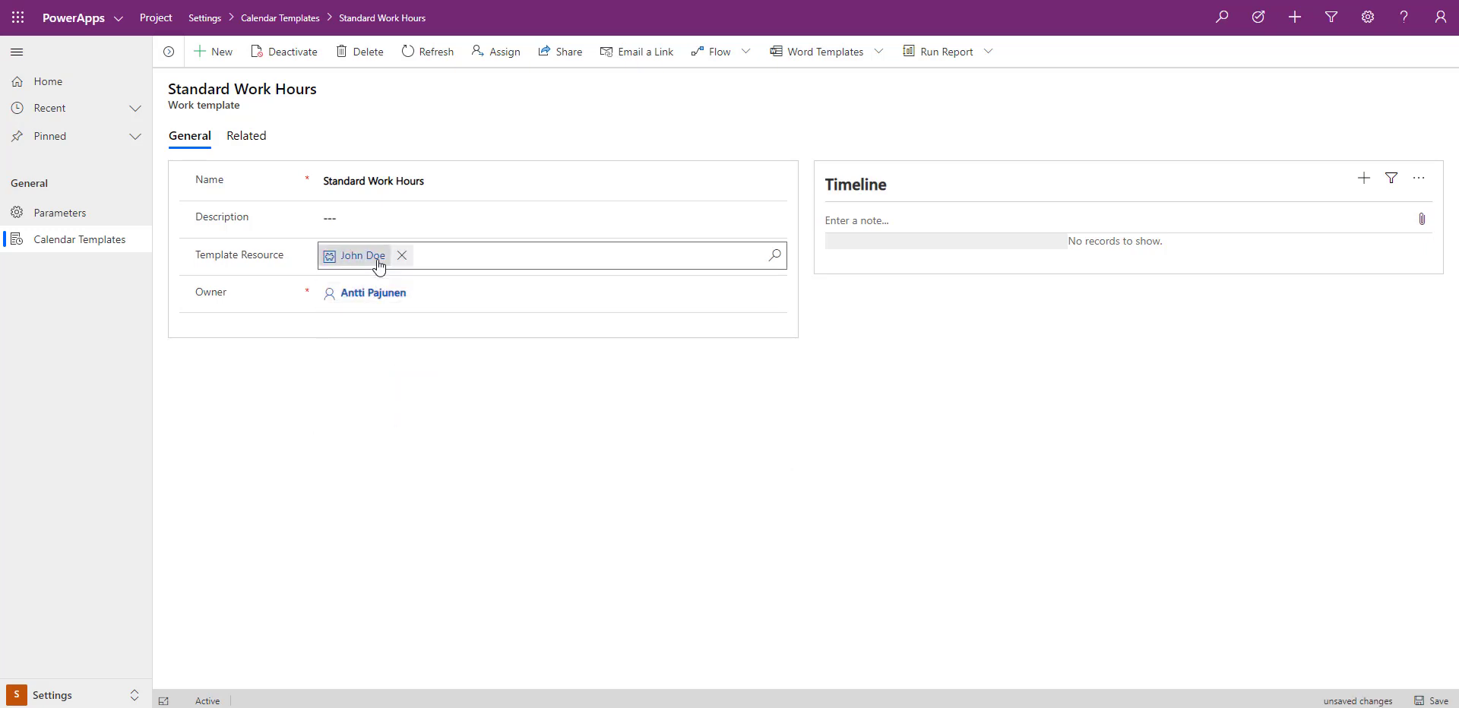
pyautogui.click(1426, 702)
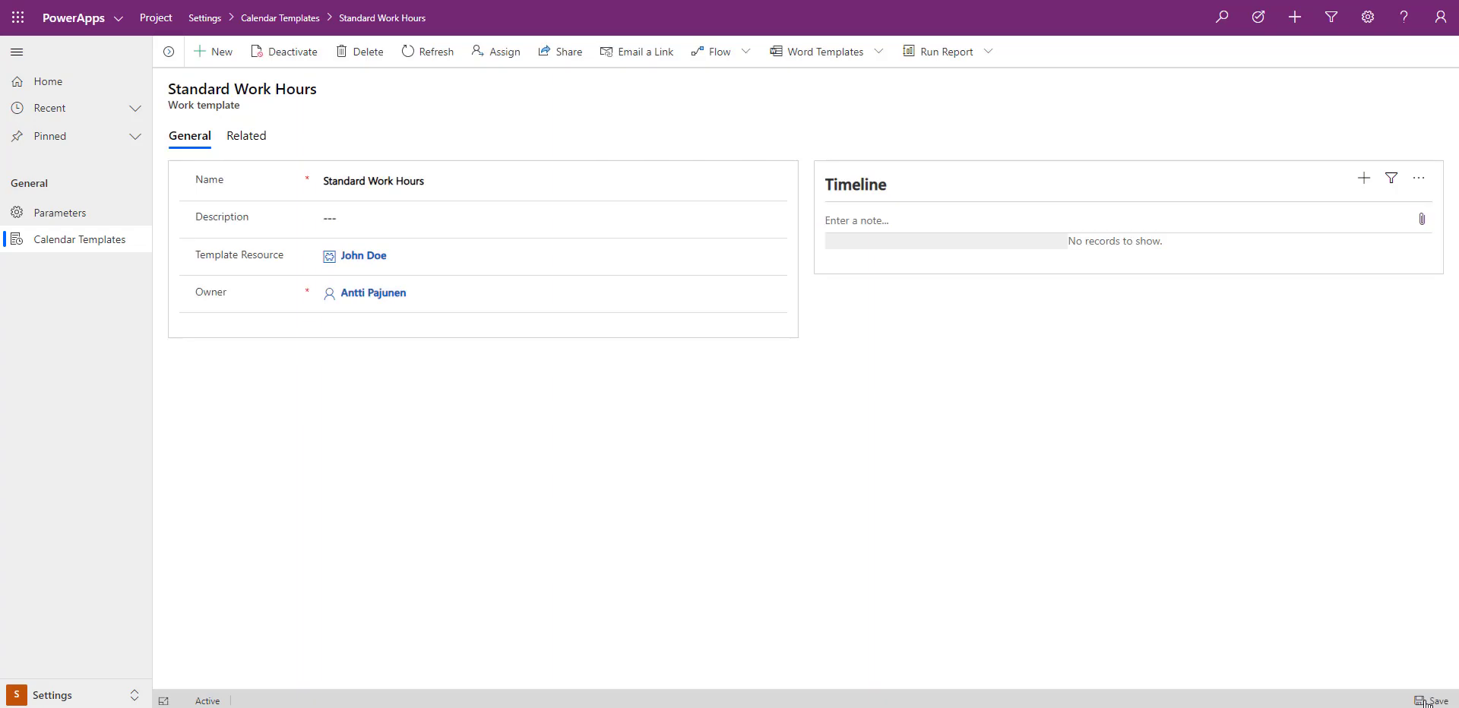
pyautogui.click(106, 241)
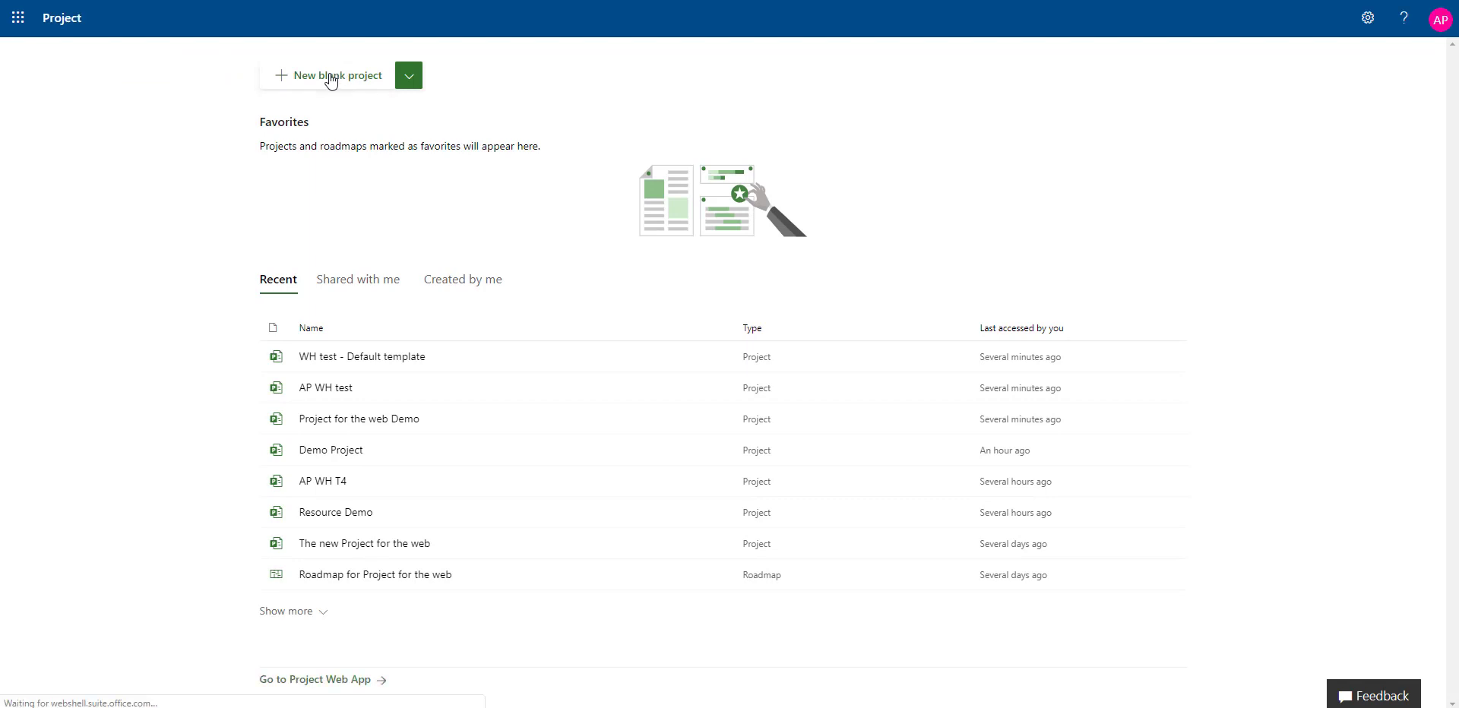
# In Project for the web, create a new blank project named WH test - JD template
pyautogui.click(328, 76)
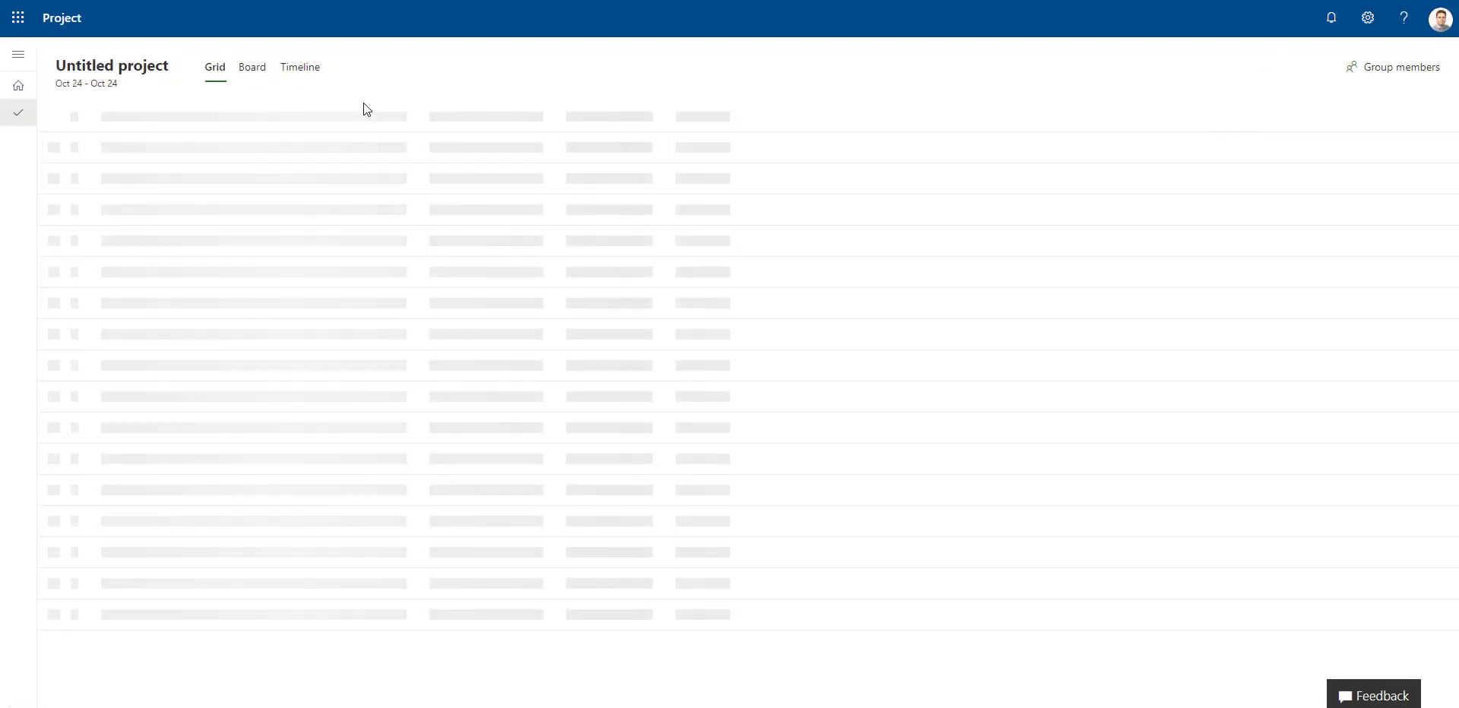
pyautogui.click(119, 71)
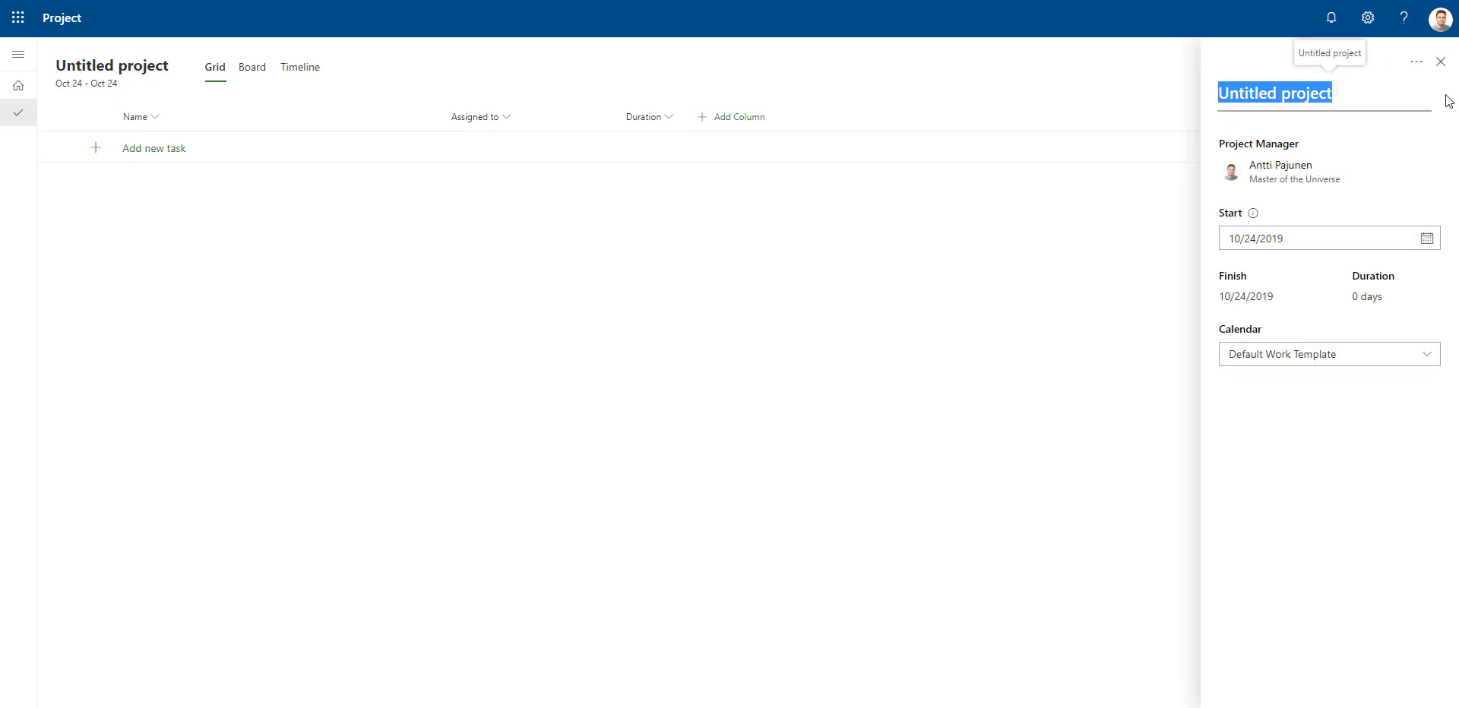
pyautogui.write('WH test - Default template')
pyautogui.doubleClick(1310, 93)
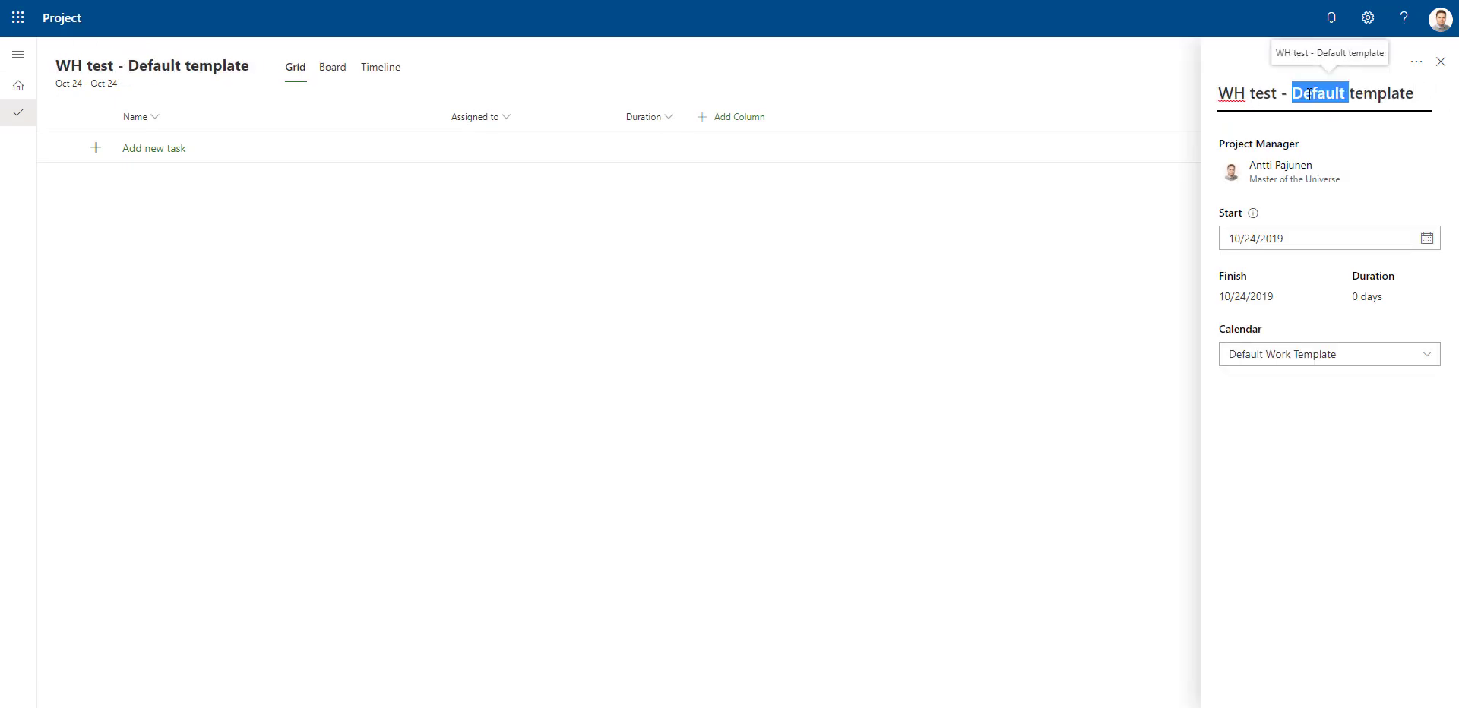
pyautogui.write('JD')
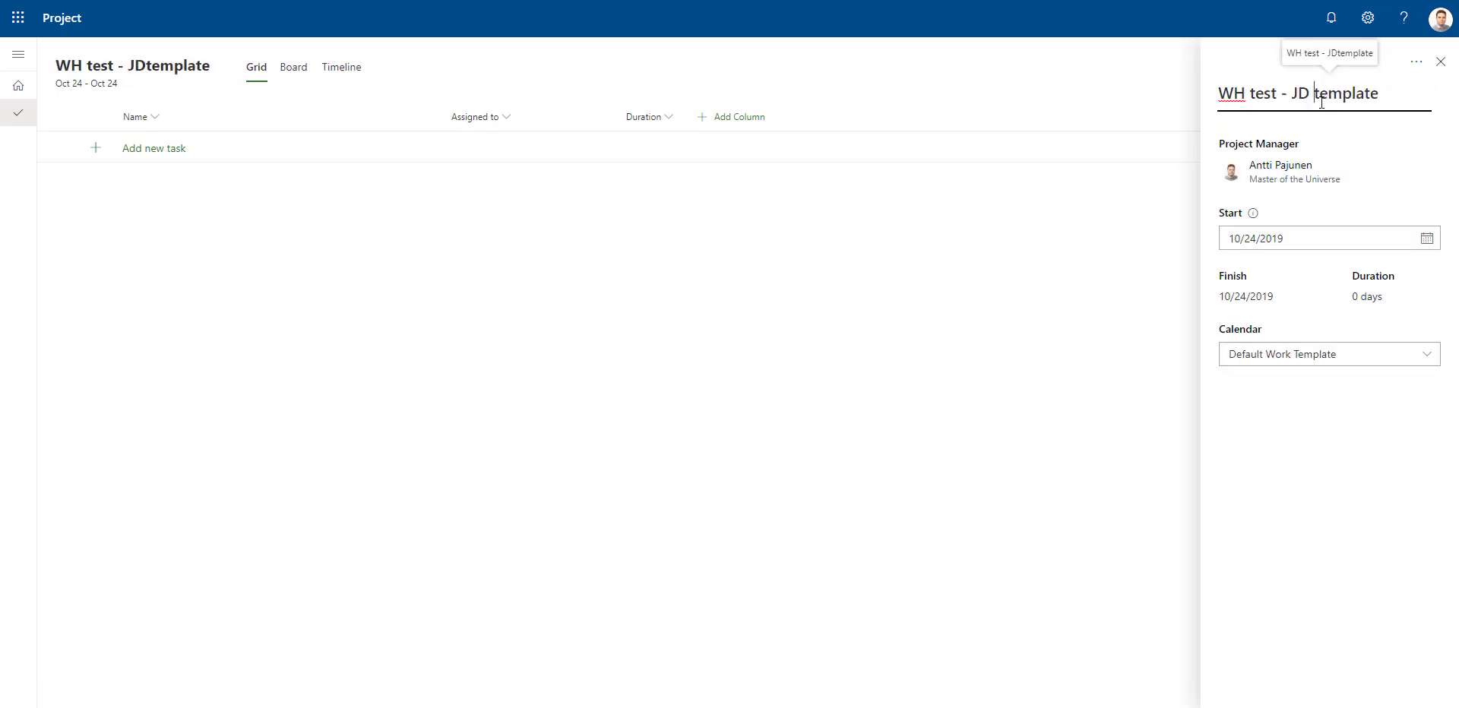
# Set the project's start date to 10/25/2019 and its calendar to Standard Work Hours, and close the project details
pyautogui.click(1426, 238)
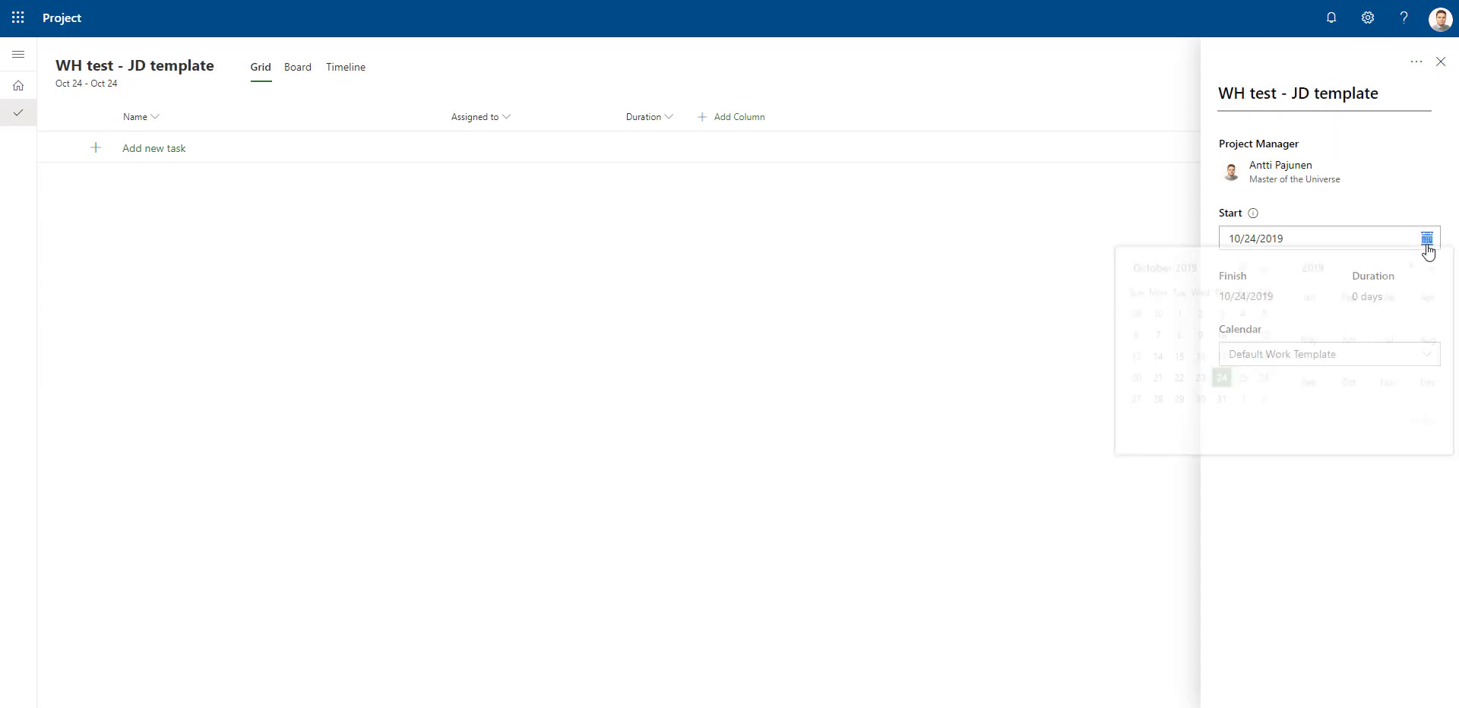
pyautogui.click(1243, 386)
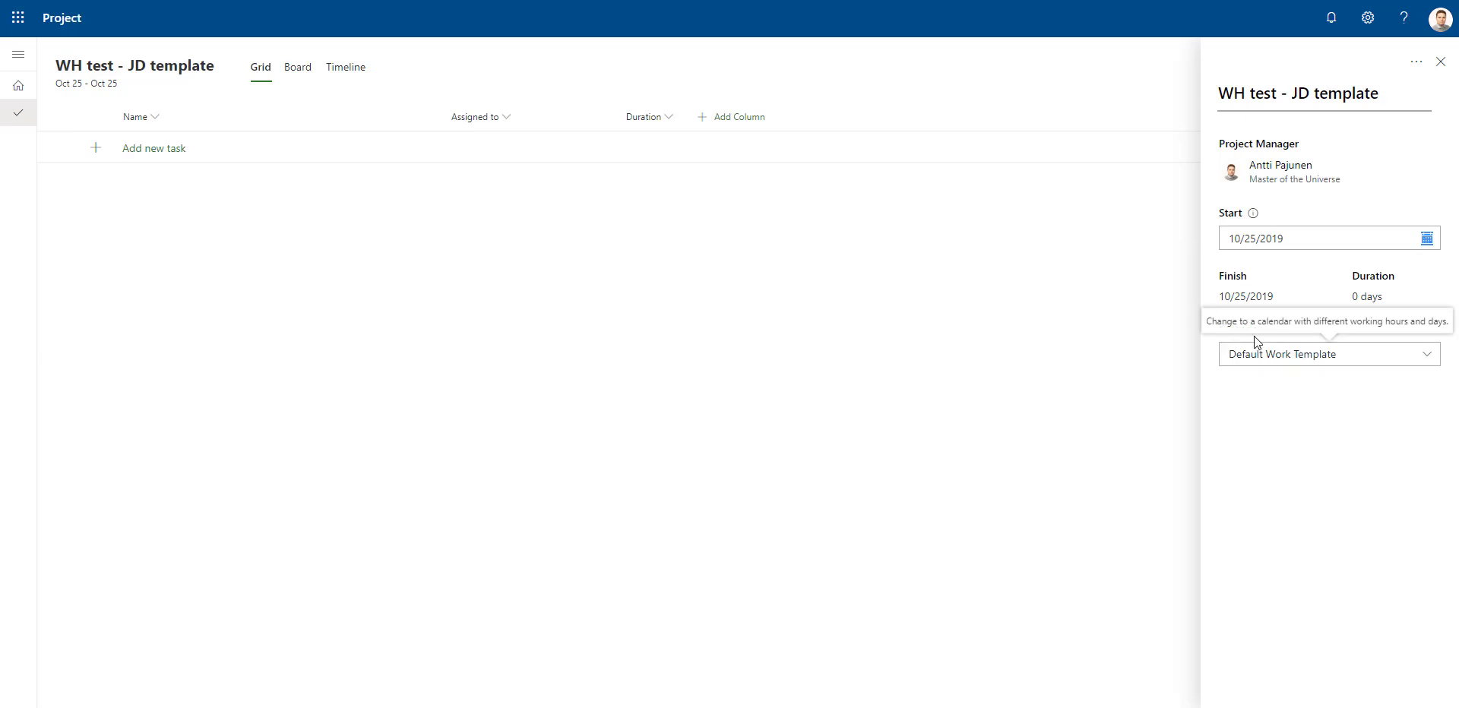
pyautogui.click(1285, 360)
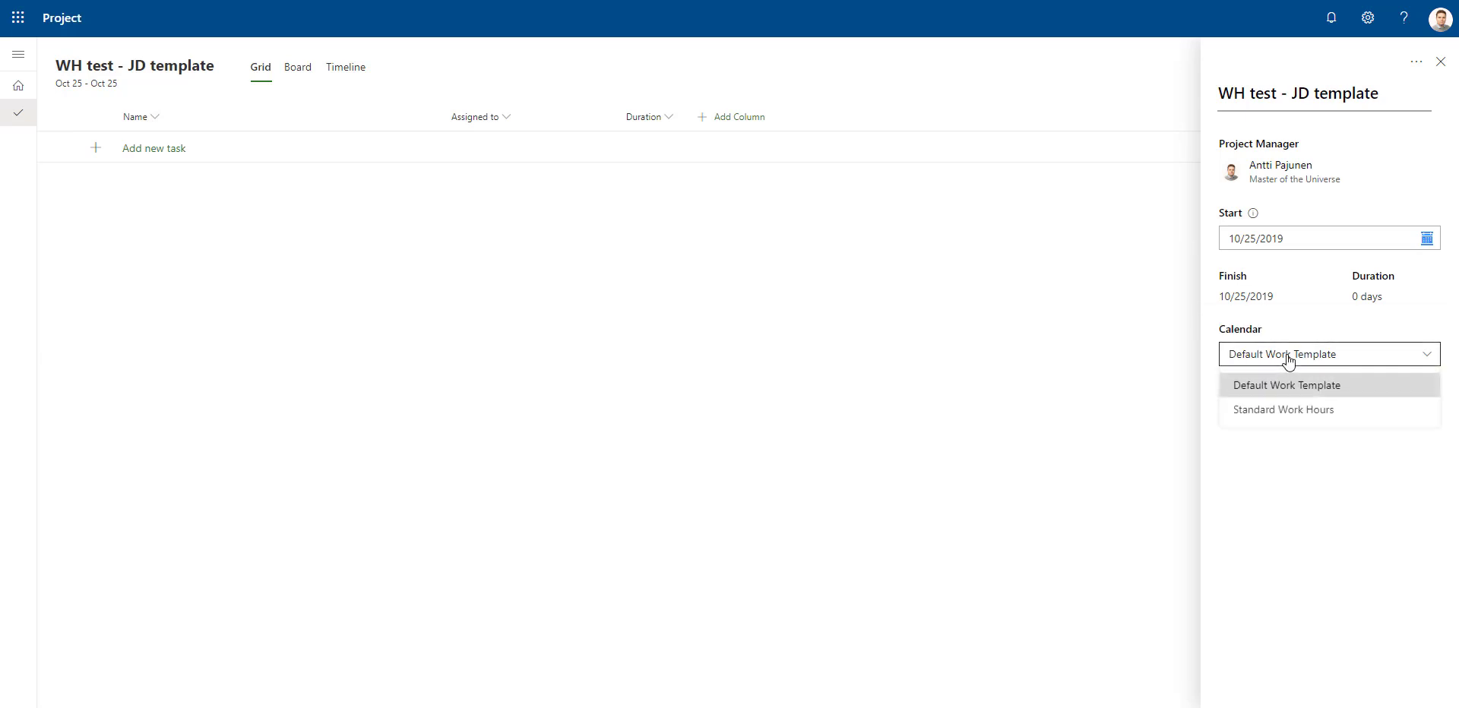
pyautogui.click(1292, 414)
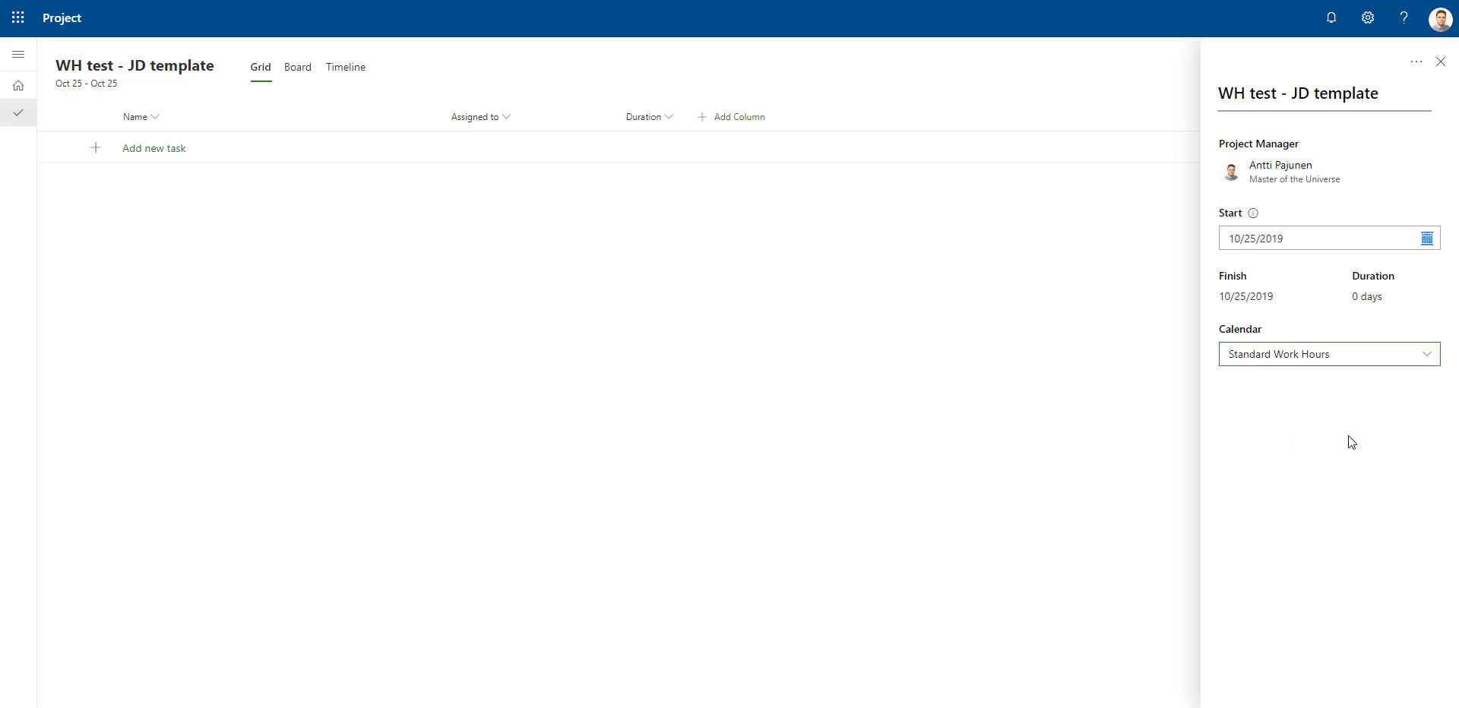
pyautogui.click(1440, 62)
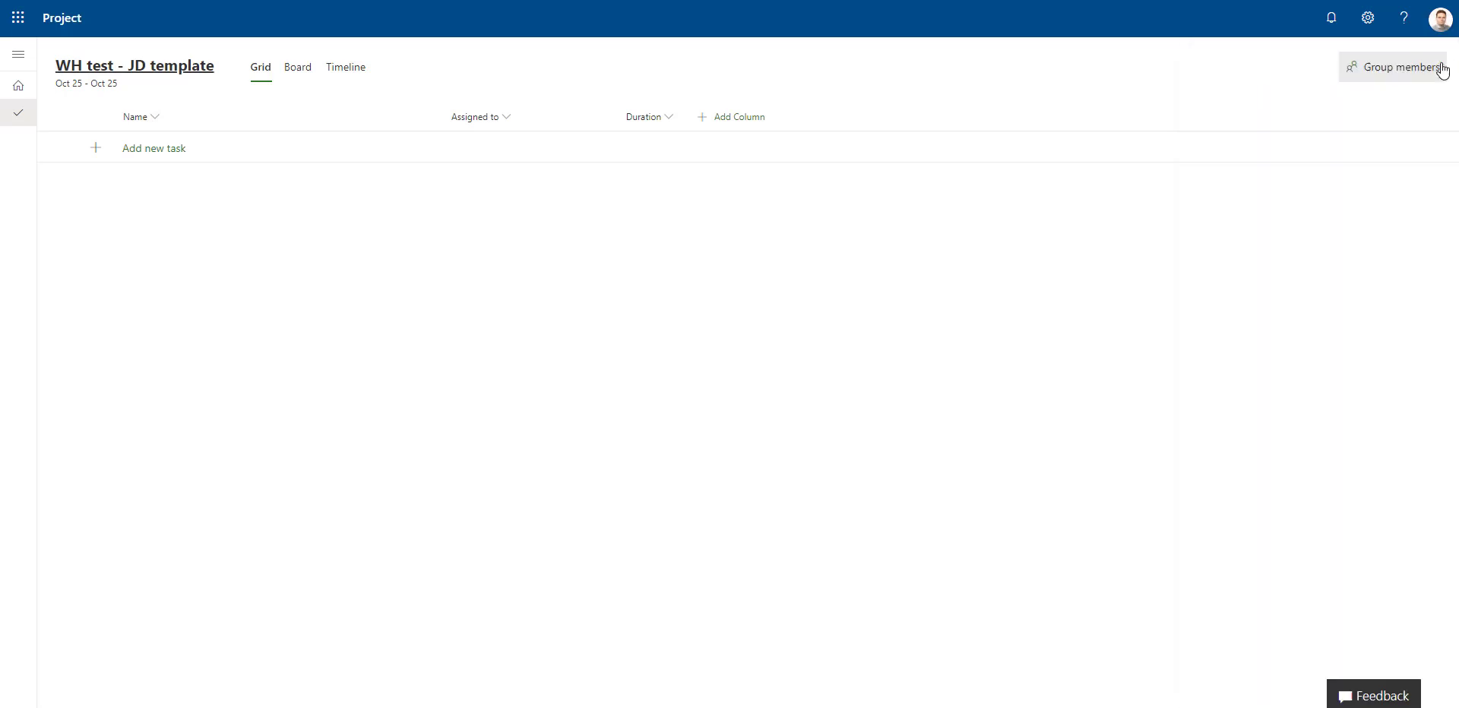
# Add a task named T1 to the project grid and open its details
pyautogui.click(163, 150)
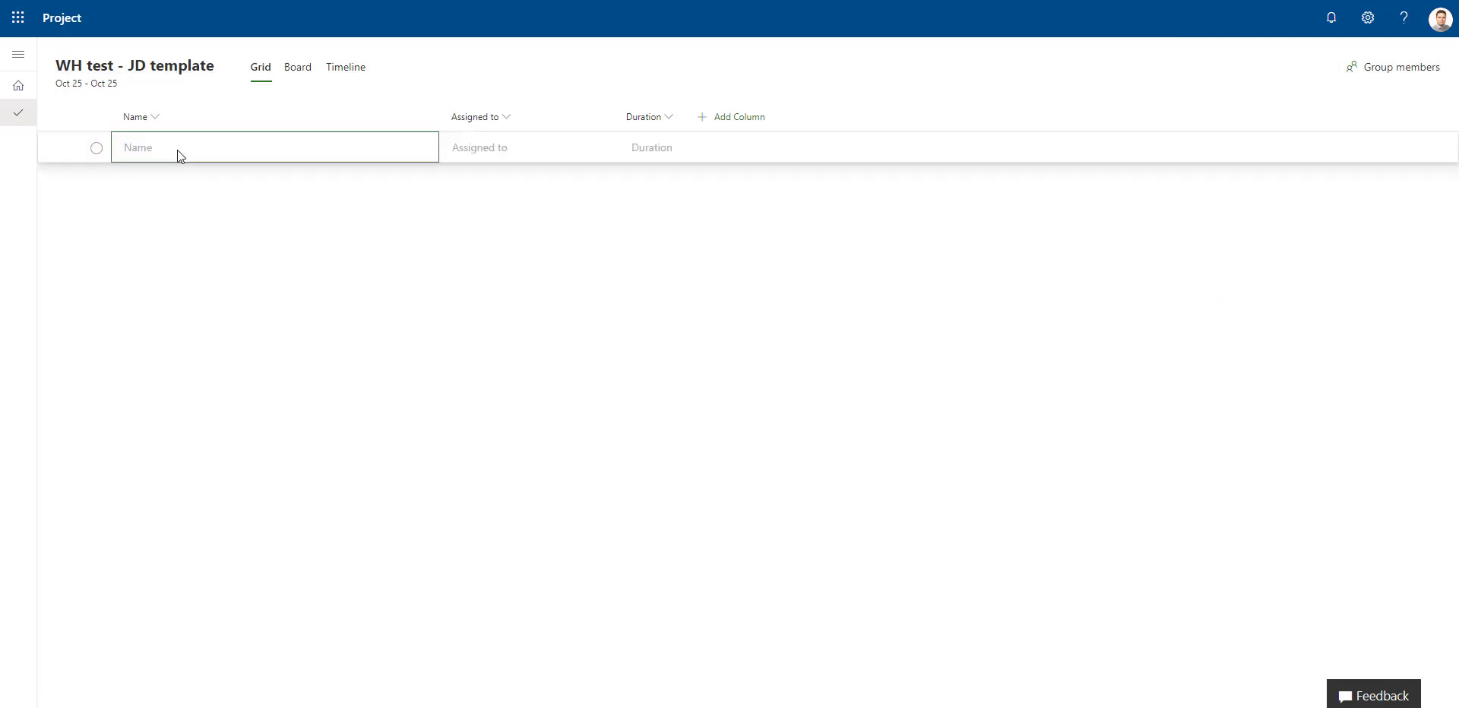
pyautogui.click(181, 146)
pyautogui.write('T1')
pyautogui.press('Return')
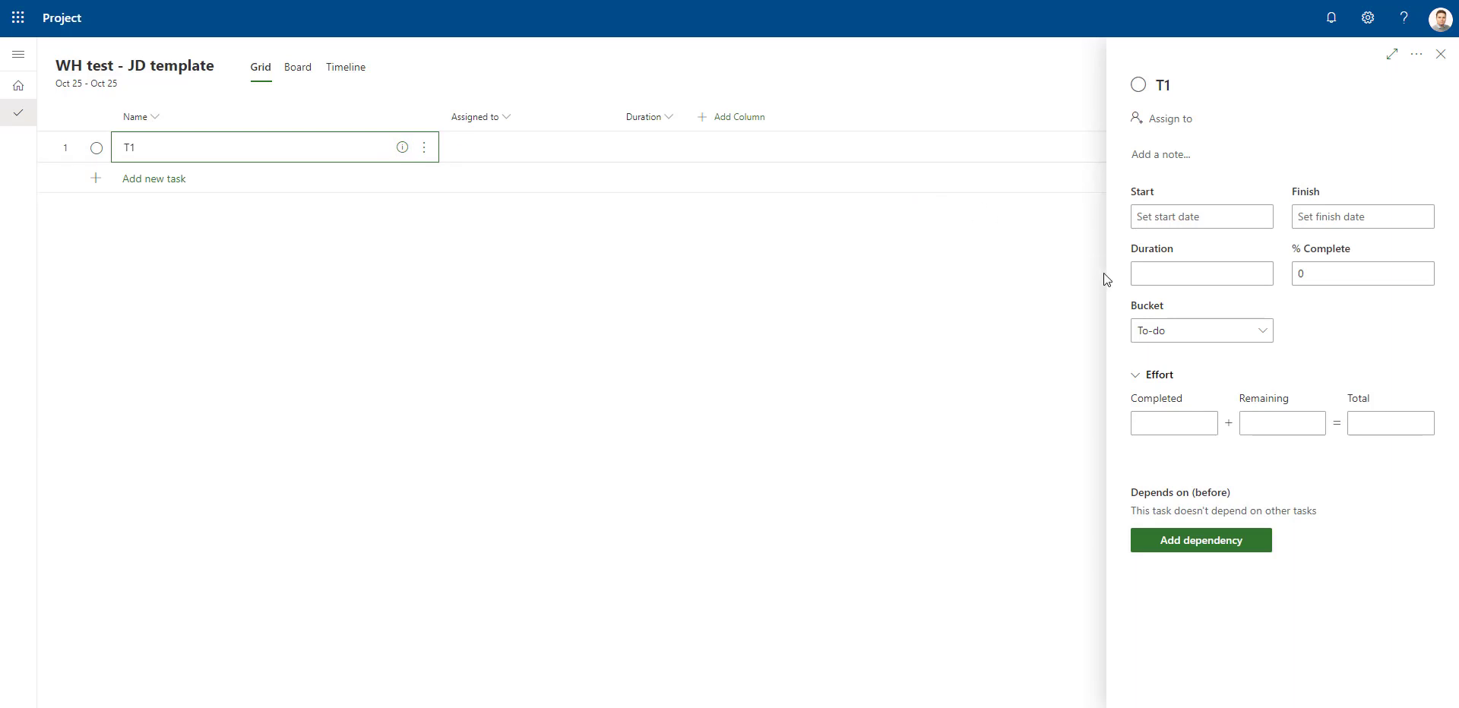
# Set task T1's duration to 7 hours and check its start date in the date picker
pyautogui.click(1216, 217)
pyautogui.click(1374, 491)
pyautogui.click(1203, 273)
pyautogui.write('7 h')
pyautogui.click(1361, 277)
pyautogui.click(1202, 215)
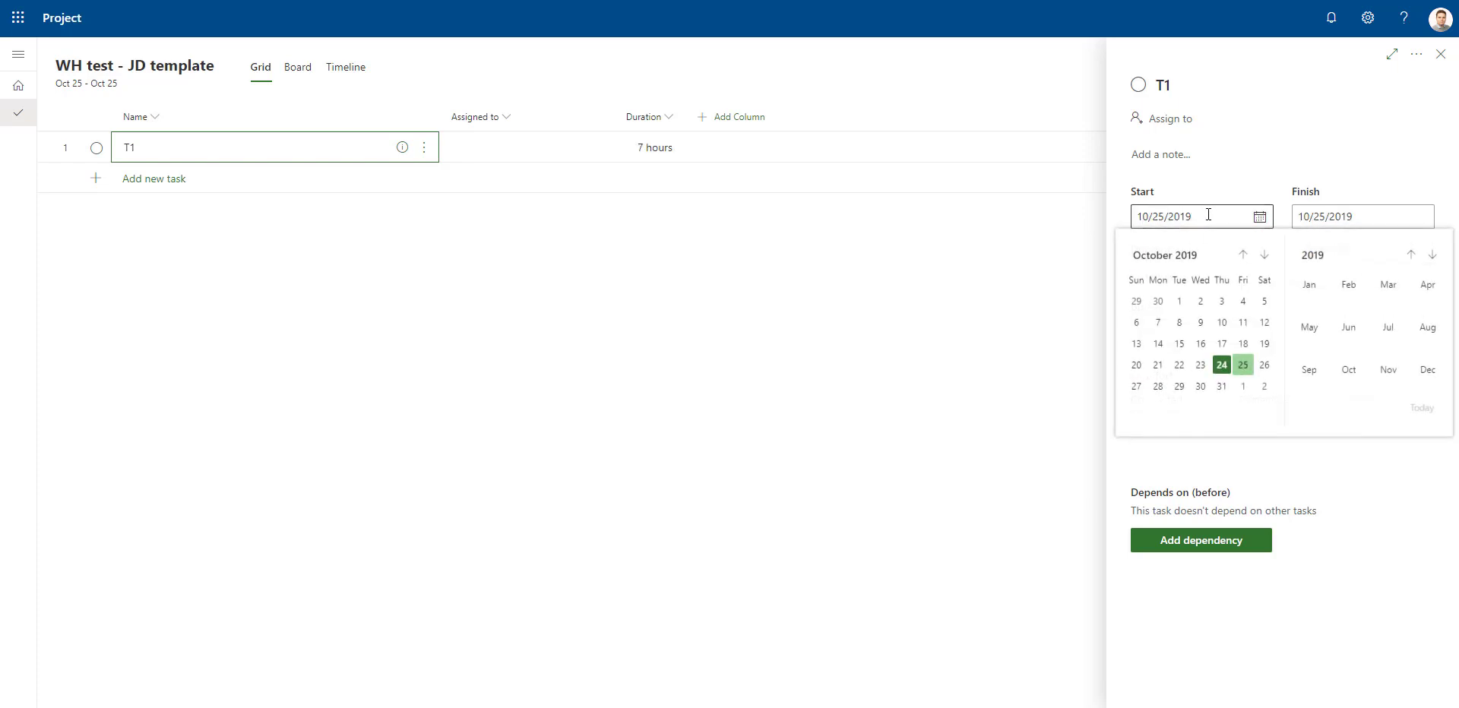
pyautogui.click(1360, 481)
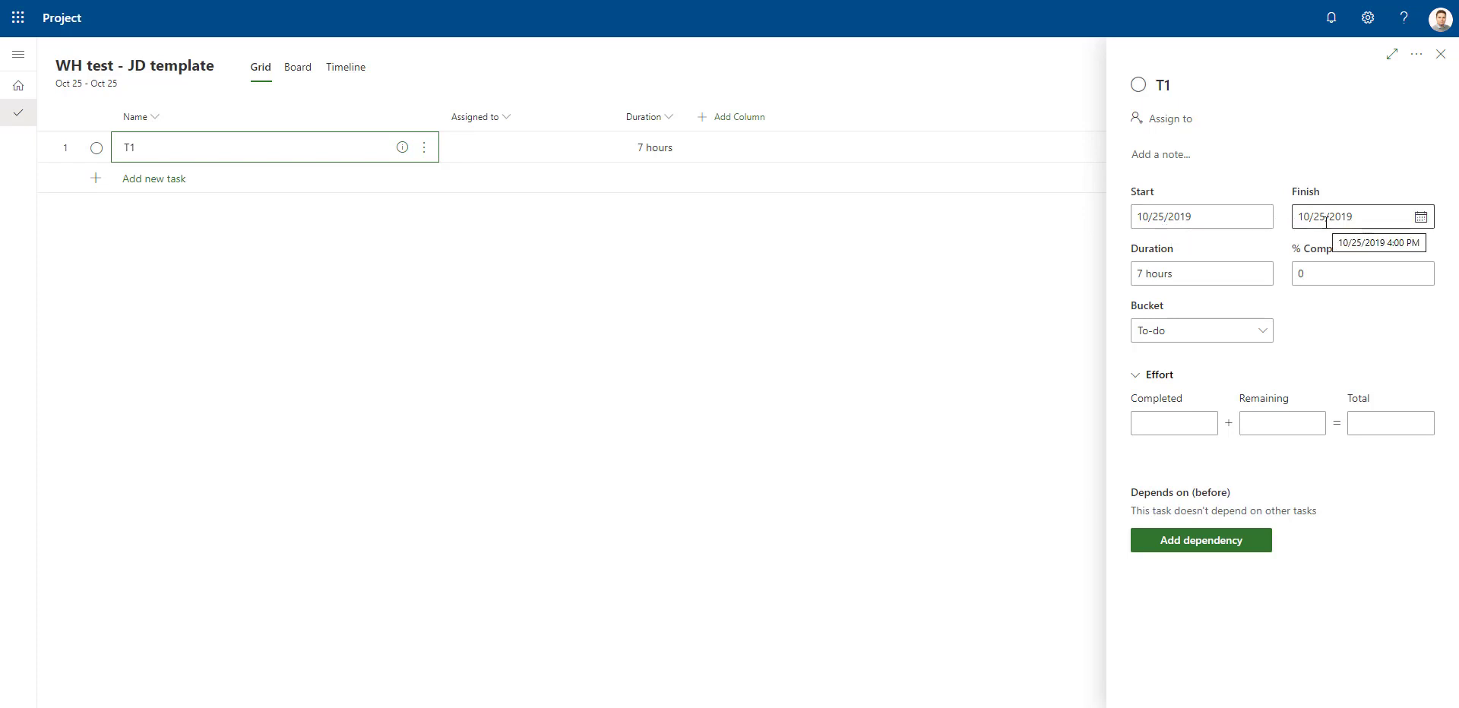
# Set task T1's duration to 8 hours
pyautogui.click(1141, 273)
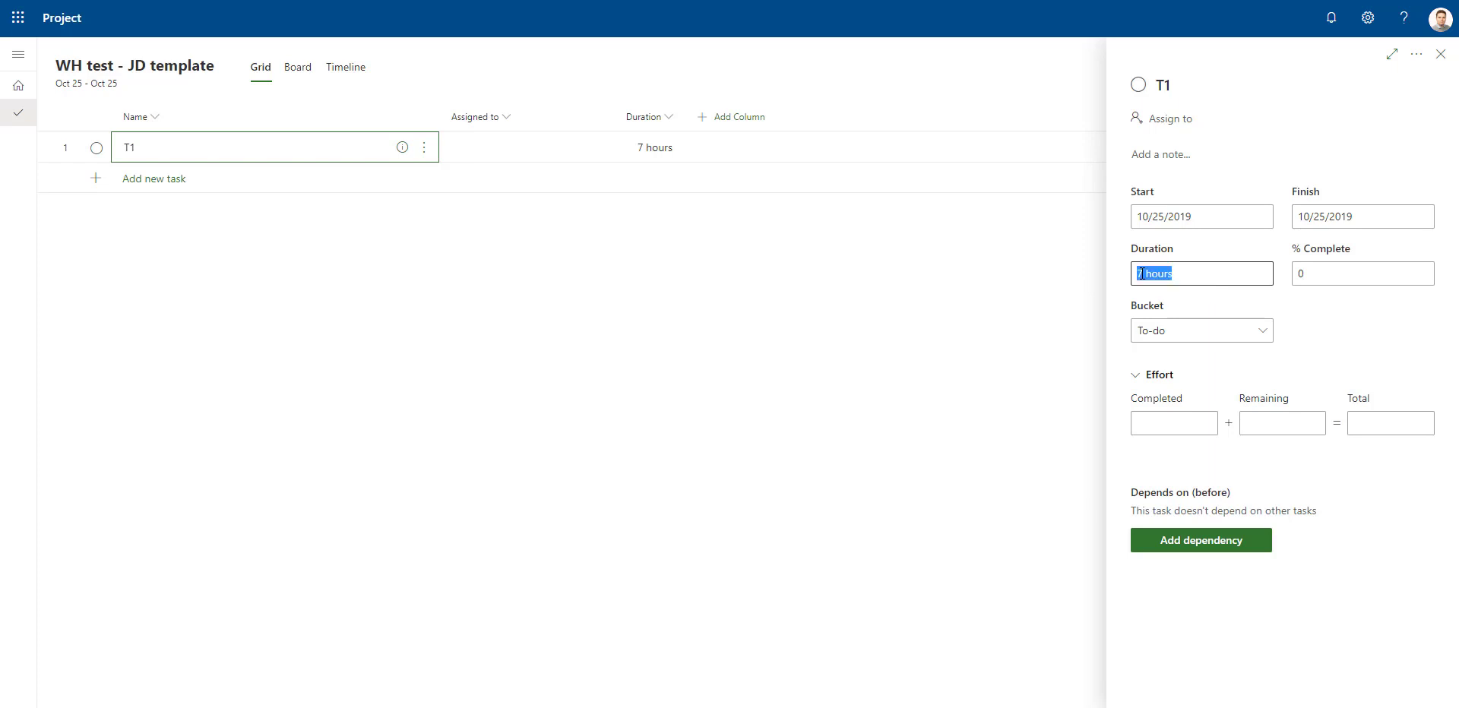
pyautogui.click(1144, 273)
pyautogui.press('BackSpace')
pyautogui.write('8')
pyautogui.click(1326, 306)
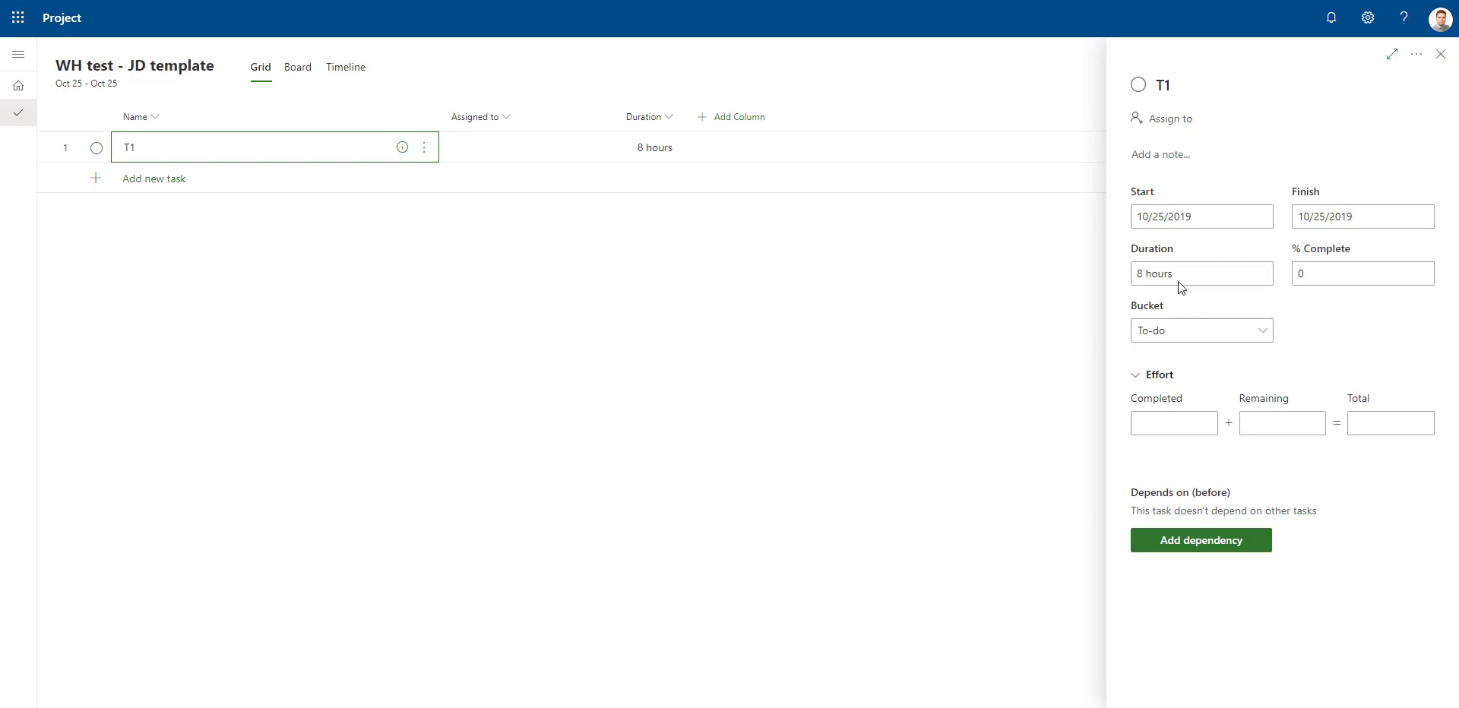
# Set task T1's duration to 9 hours
pyautogui.click(1158, 275)
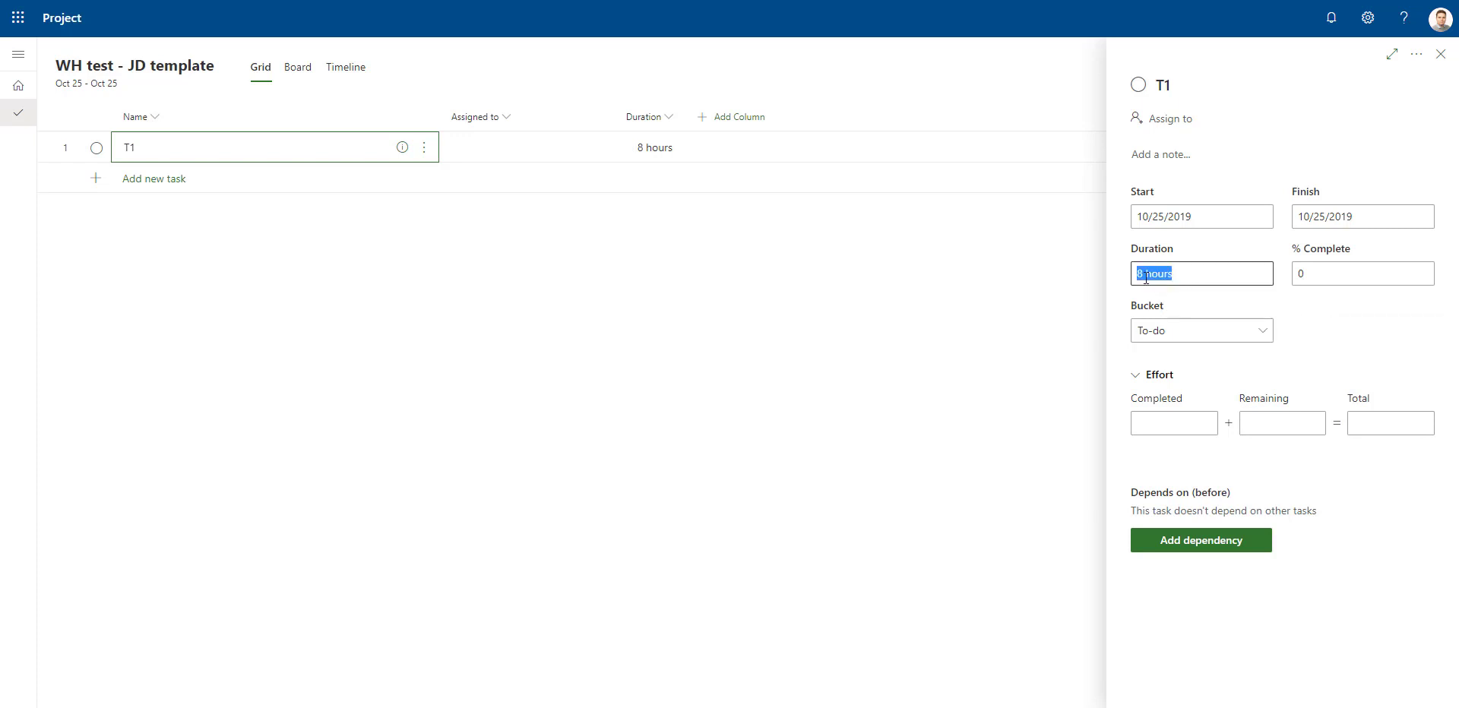
pyautogui.click(1163, 275)
pyautogui.press('BackSpace')
pyautogui.write('9')
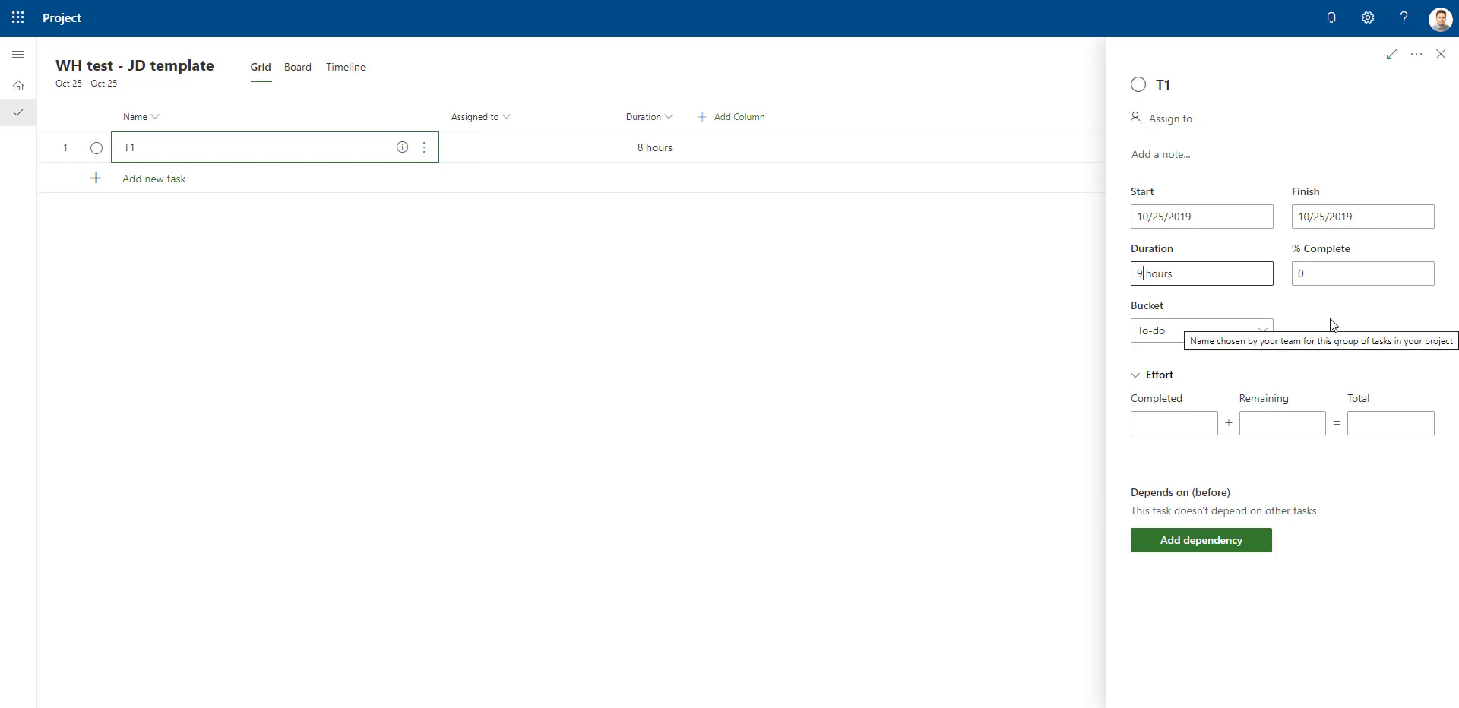
pyautogui.click(1358, 317)
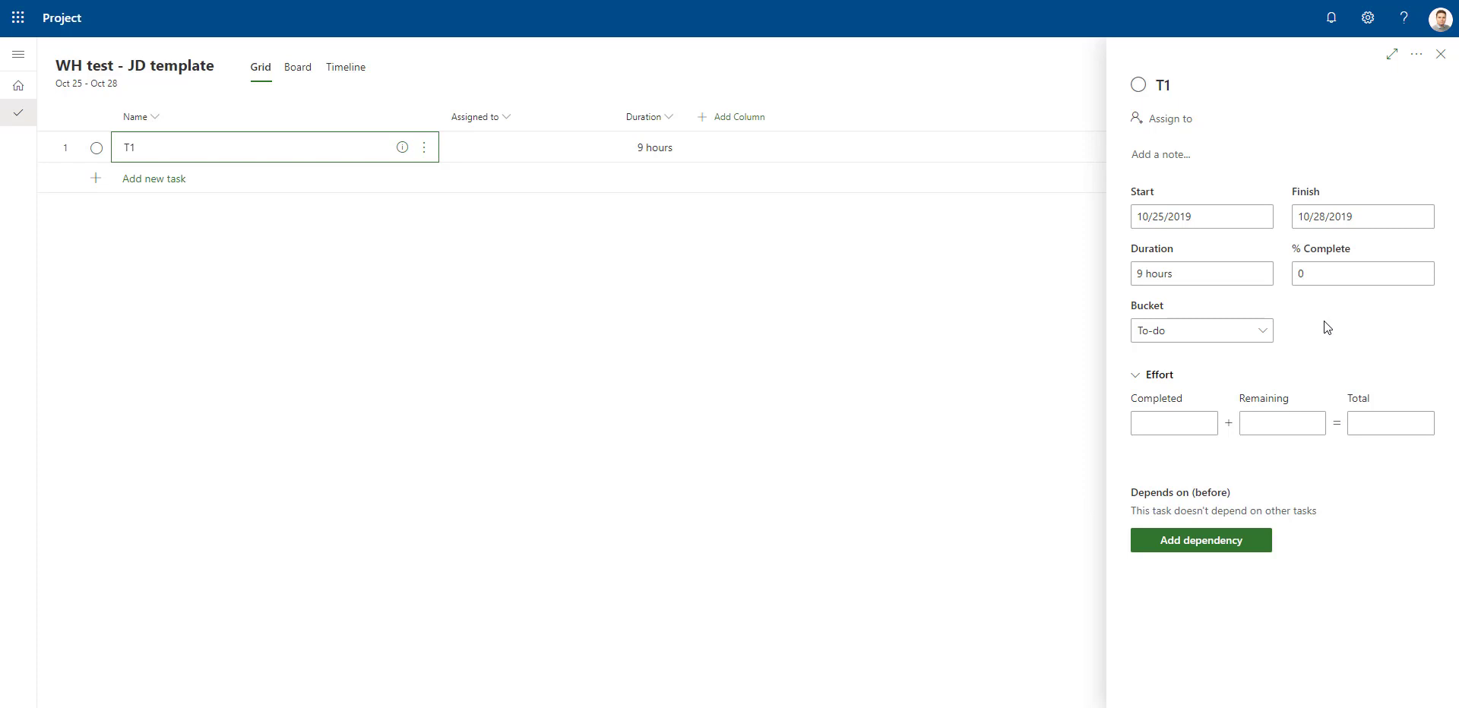